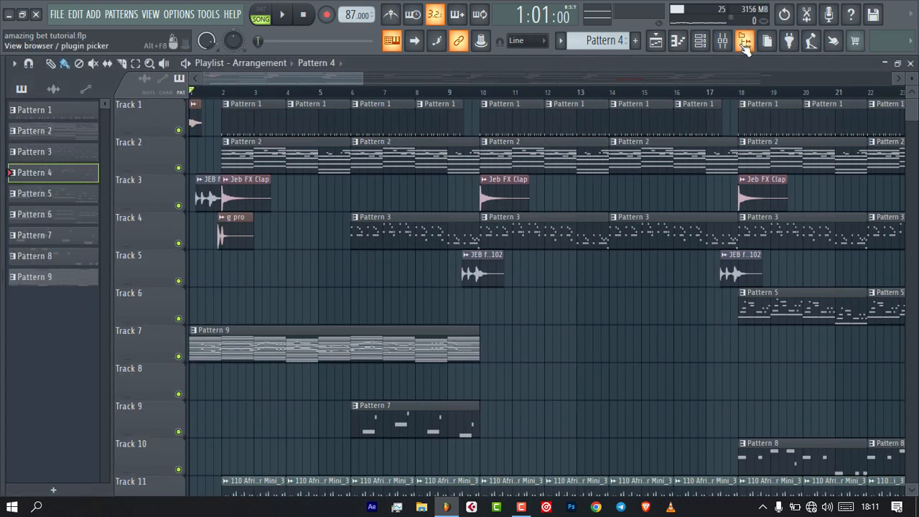
left_click(745, 44)
left_click(912, 62)
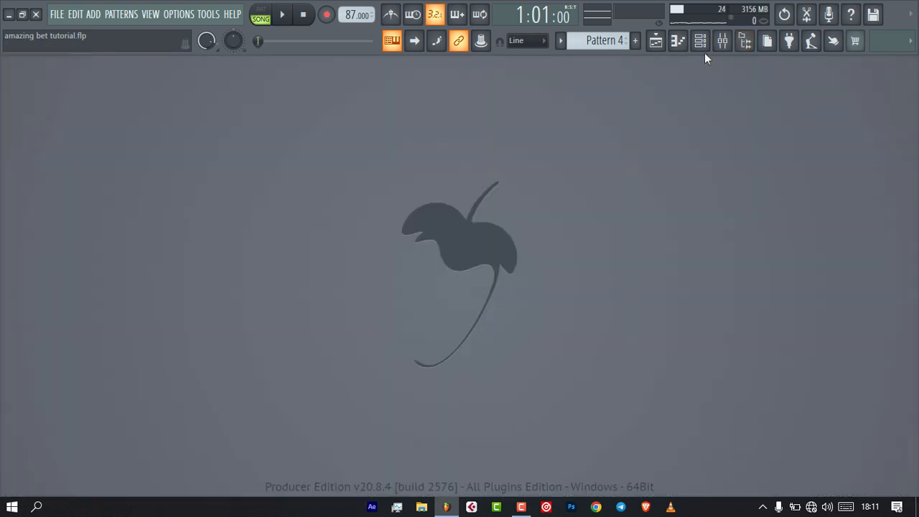
left_click(700, 40)
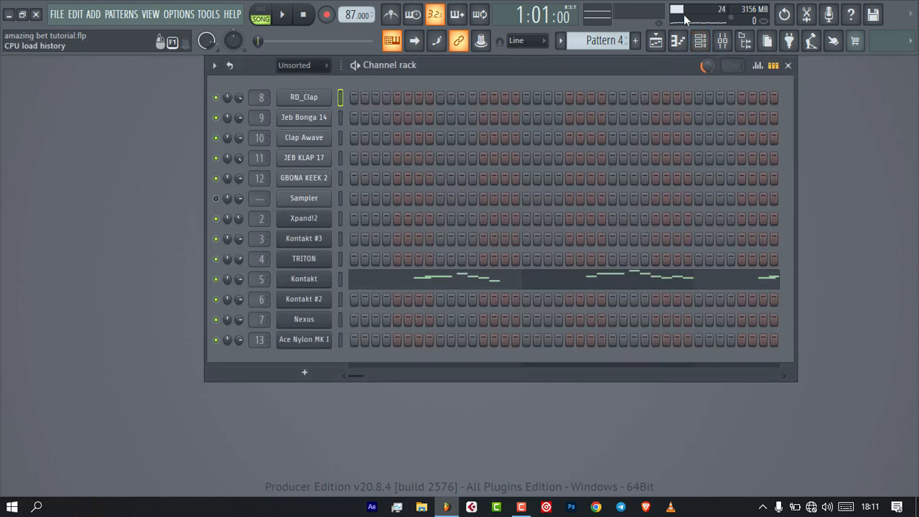
left_click(700, 40)
left_click(655, 42)
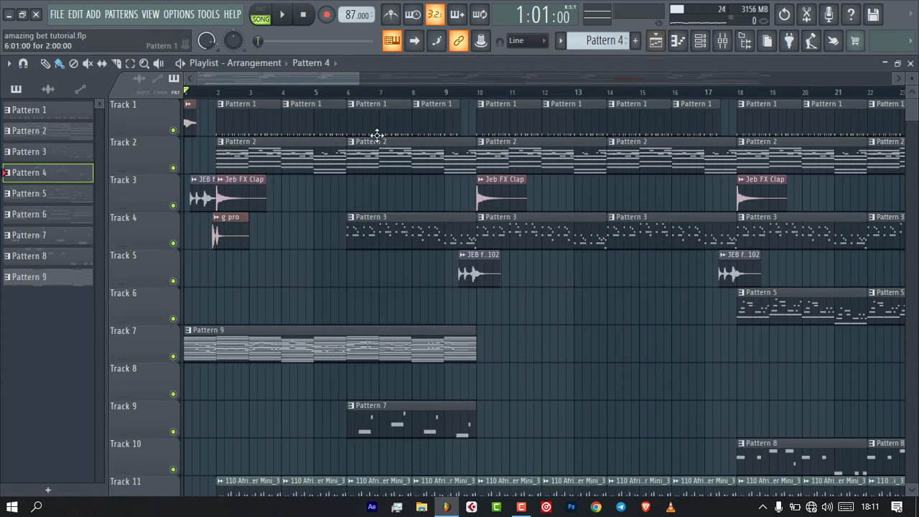
left_click(62, 276)
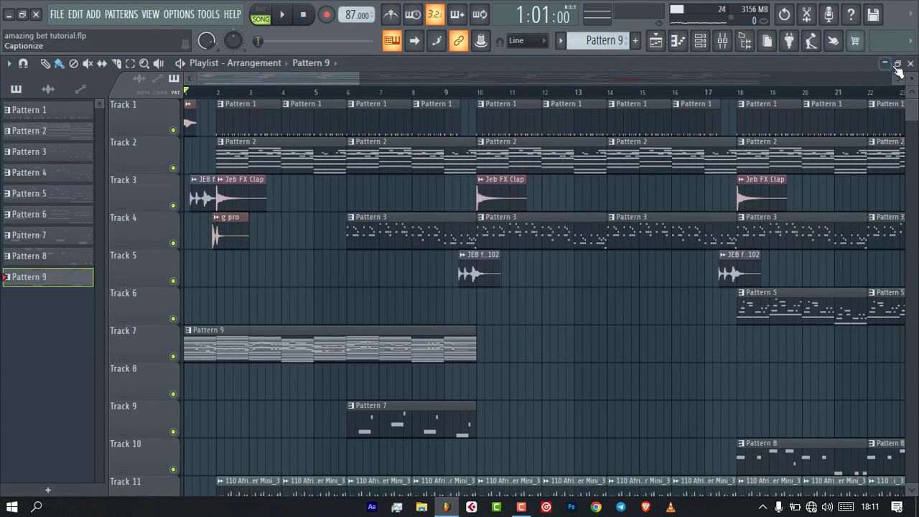
Select Pattern 1, switch playback to pattern mode, and show the Channel rack in place of the Playlist.
left_click(62, 112)
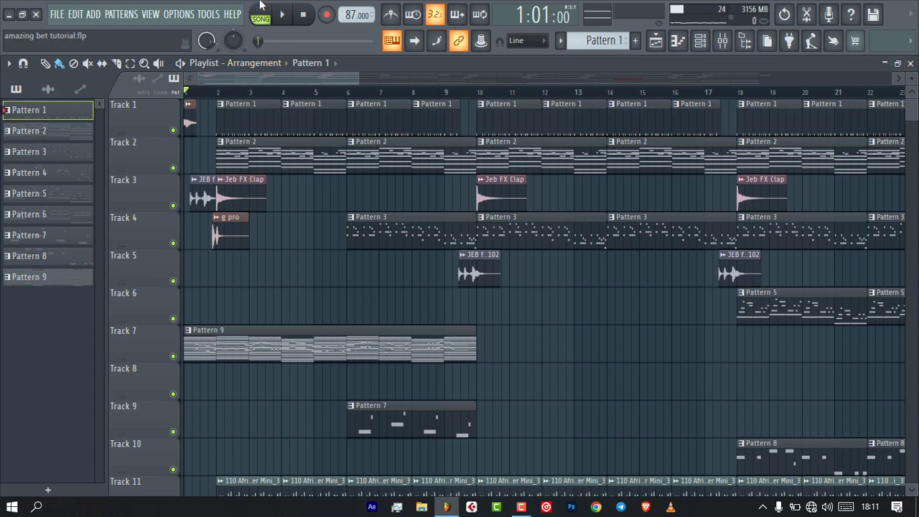
left_click(261, 9)
left_click(909, 64)
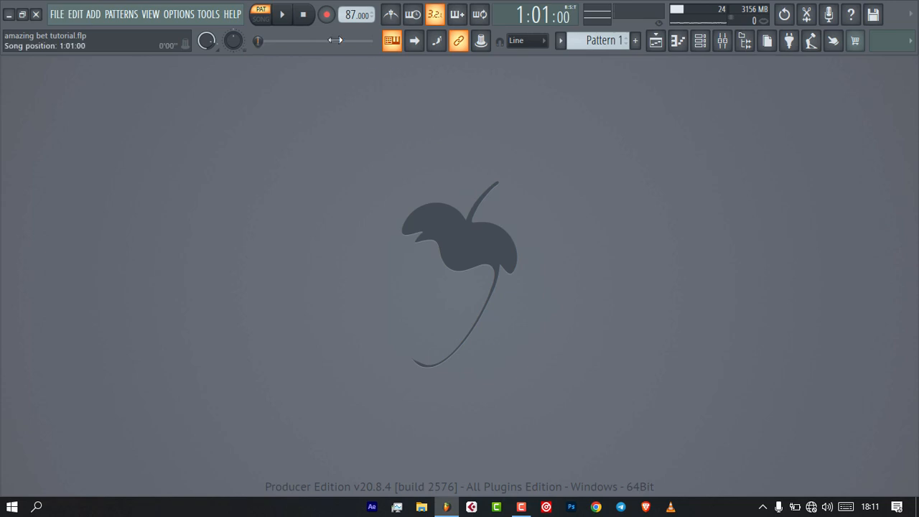
left_click(699, 41)
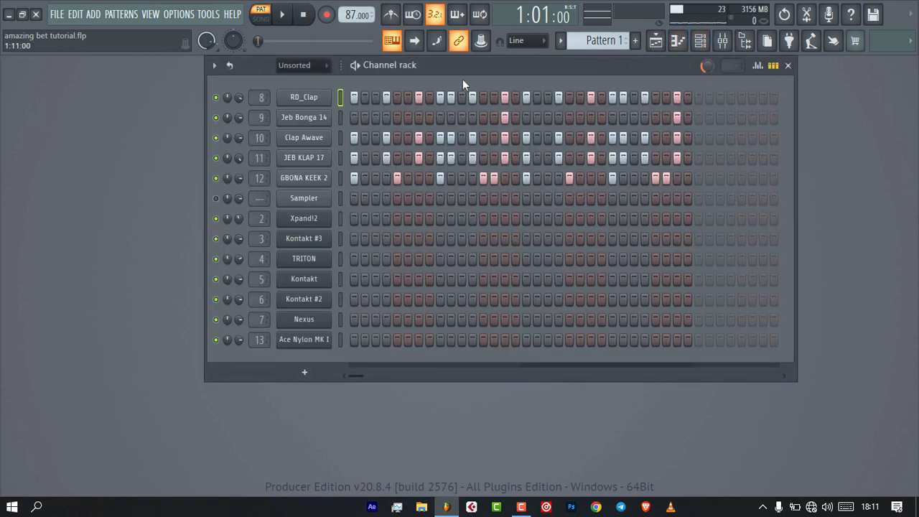
left_click_drag(464, 69, 471, 68)
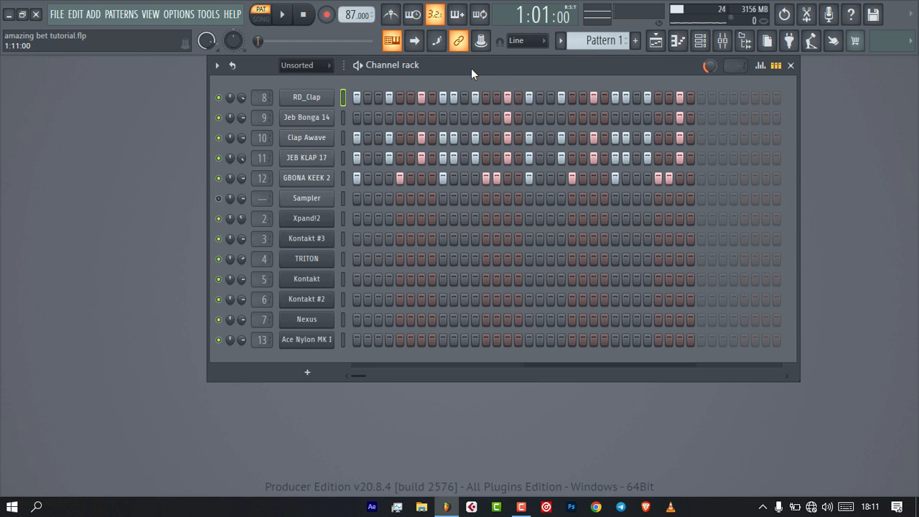
Mute RD_Clap, Jeb Bonga 14, Clap Awave and JEB KLAP 17, and inspect the GBONA KEEK 2 channel's sampler settings.
left_click(218, 157)
left_click(218, 138)
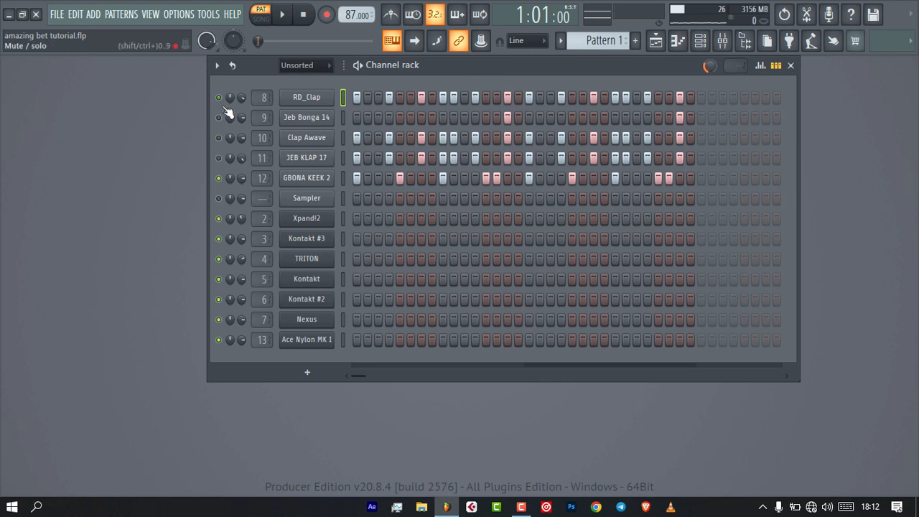
left_click(316, 178)
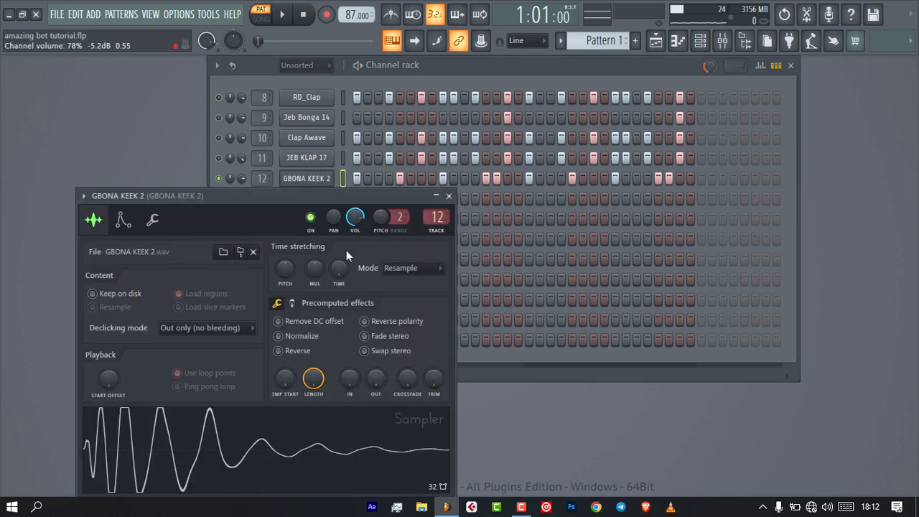
left_click_drag(331, 205, 362, 56)
right_click(332, 205)
left_click(336, 219)
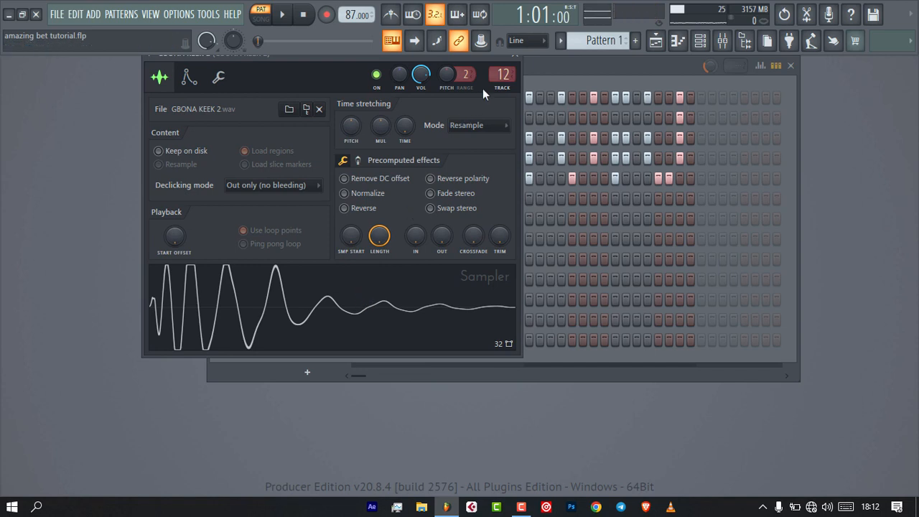
left_click(514, 54)
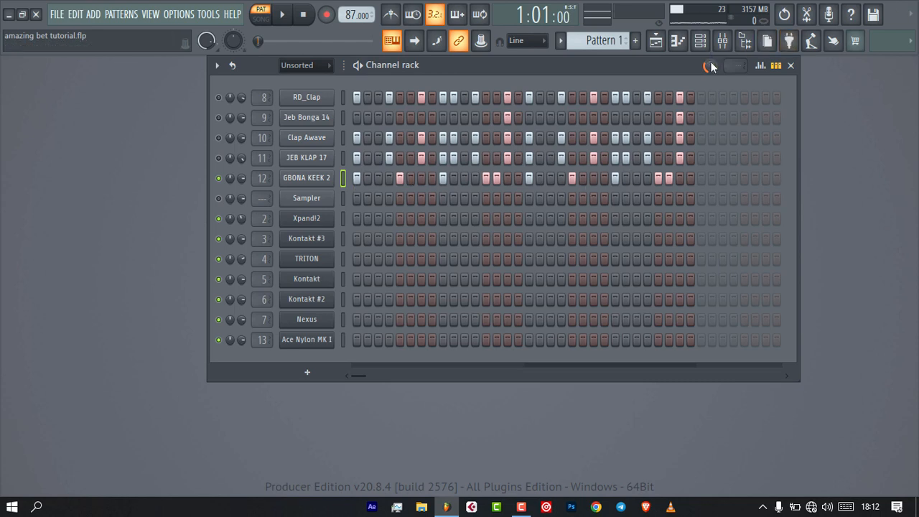
Compare playback of the isolated GBONA KEEK 2 kick pattern with the Channel rack swing on and turned fully down.
left_click_drag(707, 57, 709, 72)
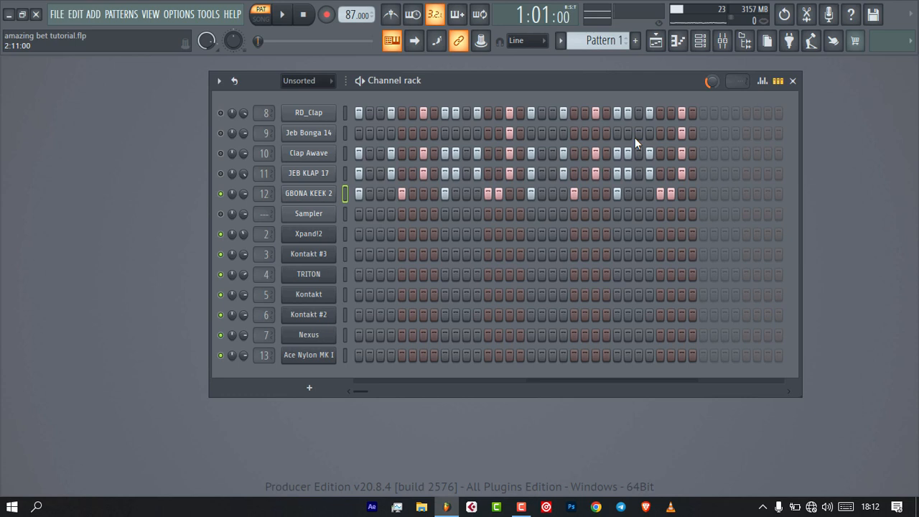
key("space")
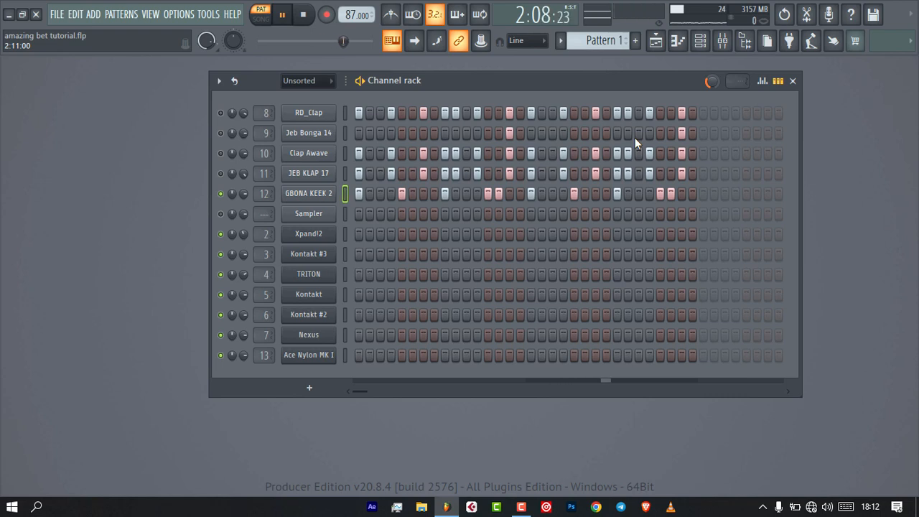
key("space")
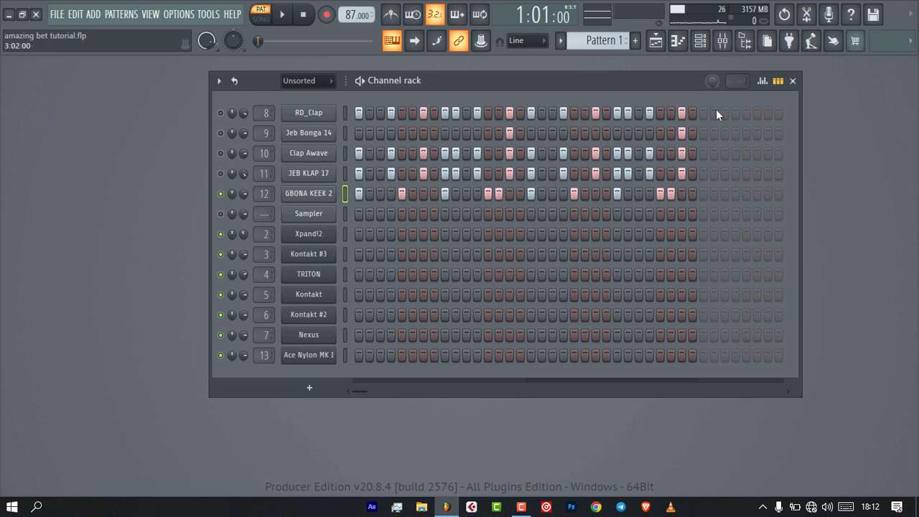
key("space")
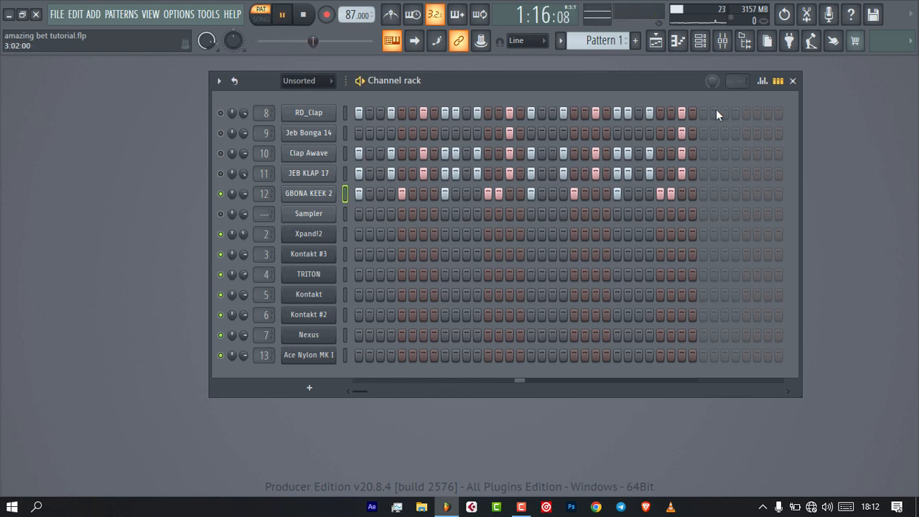
key("space")
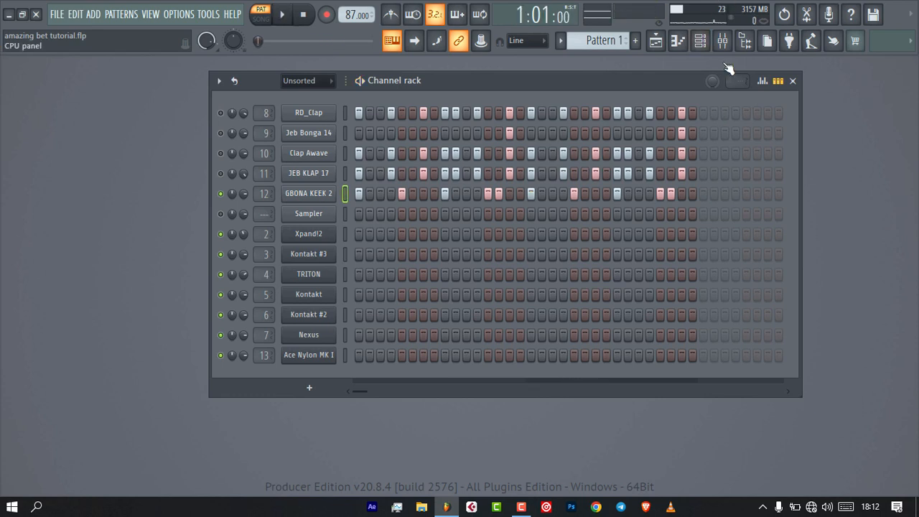
Raise the Channel rack swing again and play back the kick pattern.
left_click_drag(712, 81, 712, 56)
key("space")
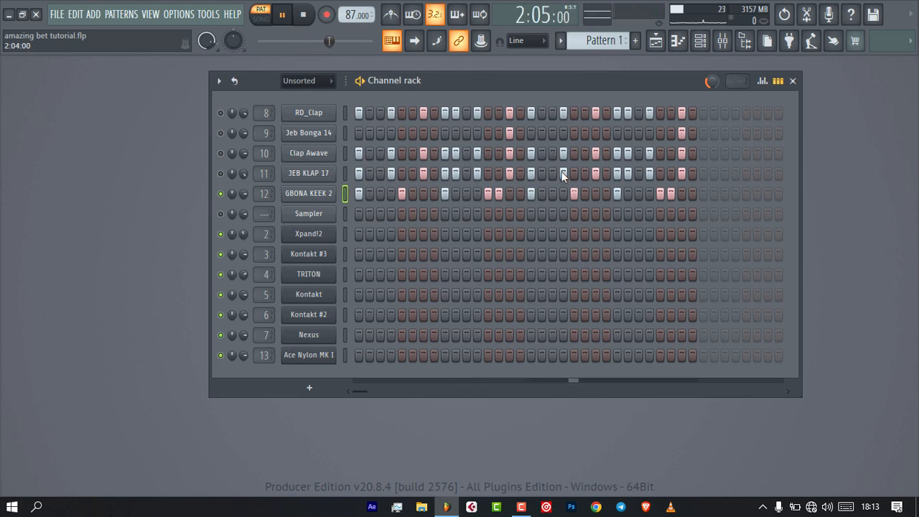
key("space")
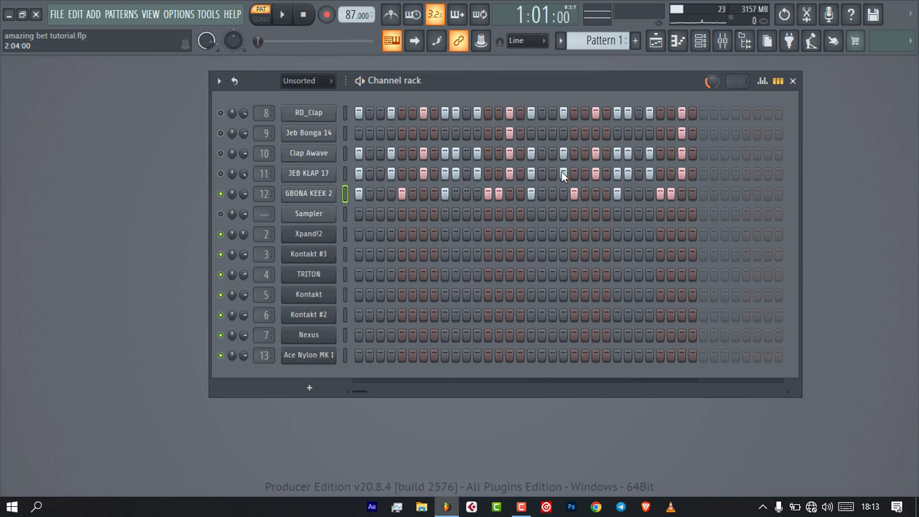
Unmute JEB KLAP 17, check its sampler settings, and play it together with the GBONA KEEK 2 kick.
left_click(220, 173)
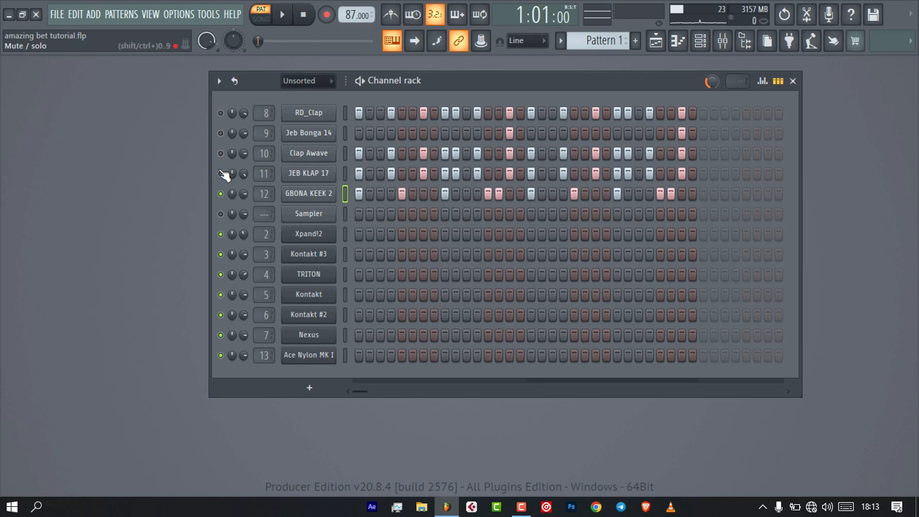
left_click(297, 178)
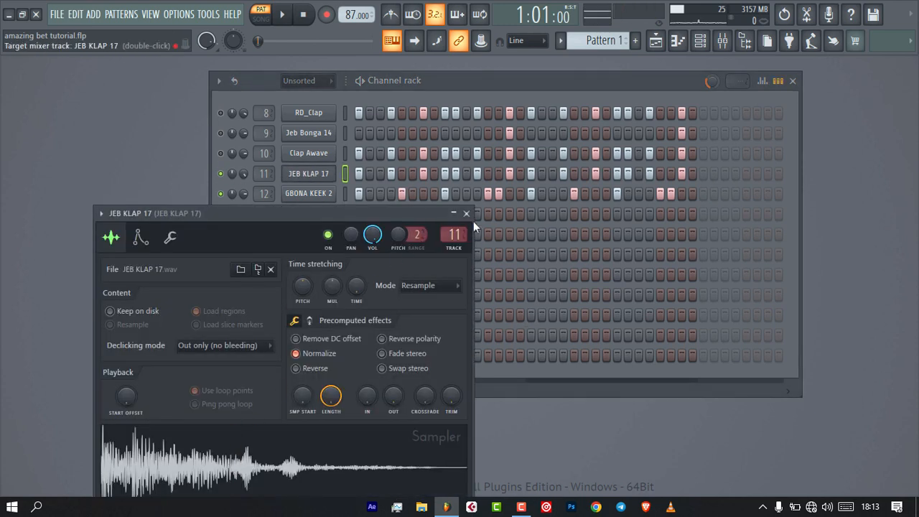
left_click(467, 215)
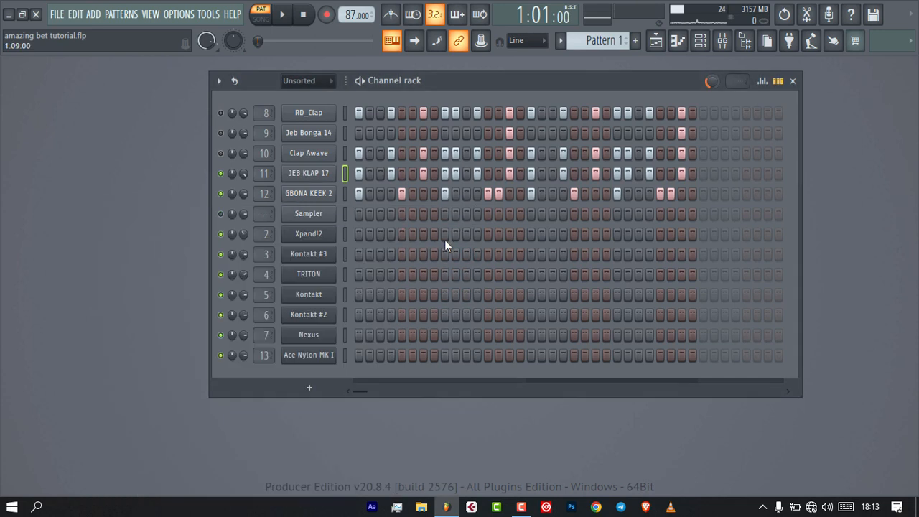
key("space")
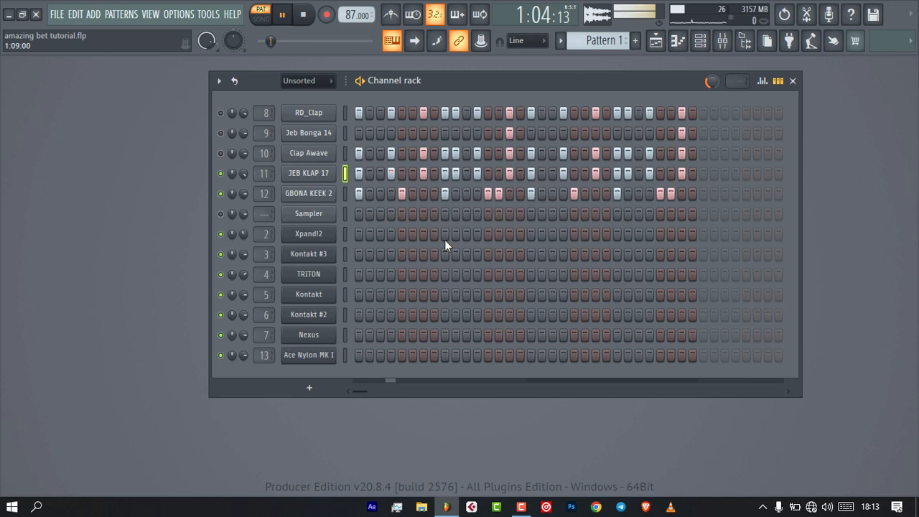
key("space")
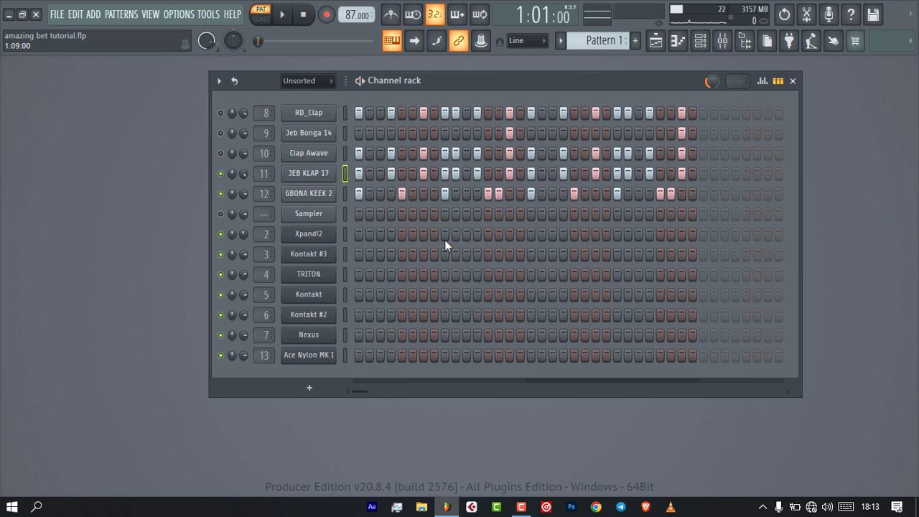
Unmute Clap Awave, check its sampler settings, and play it with the JEB KLAP 17 and GBONA KEEK 2 channels.
left_click(221, 153)
left_click(320, 155)
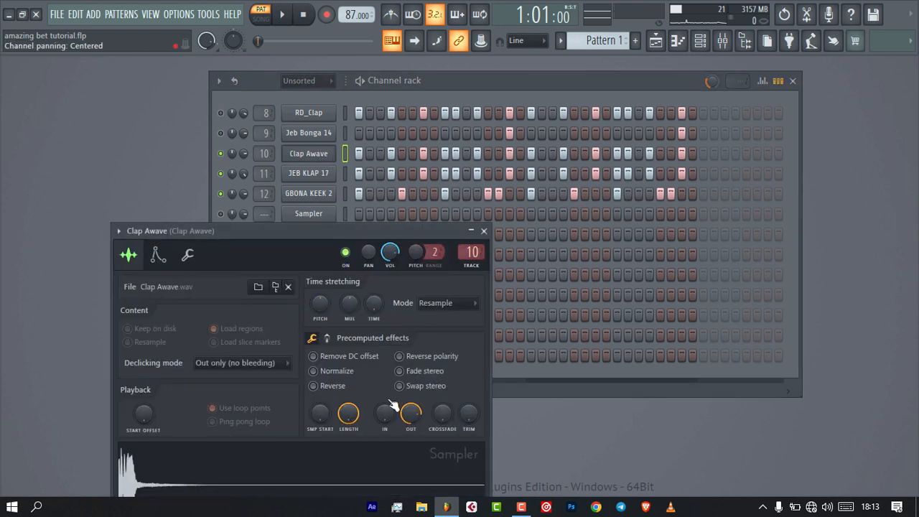
left_click(484, 231)
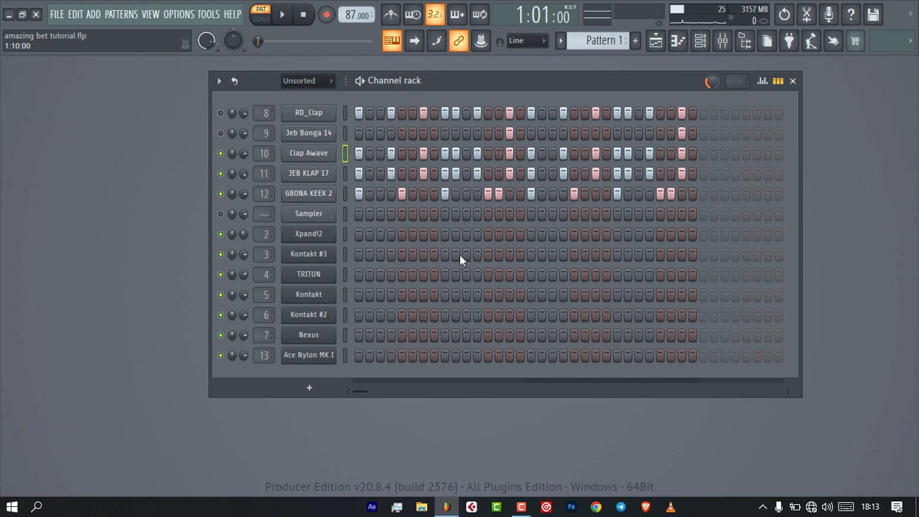
key("space")
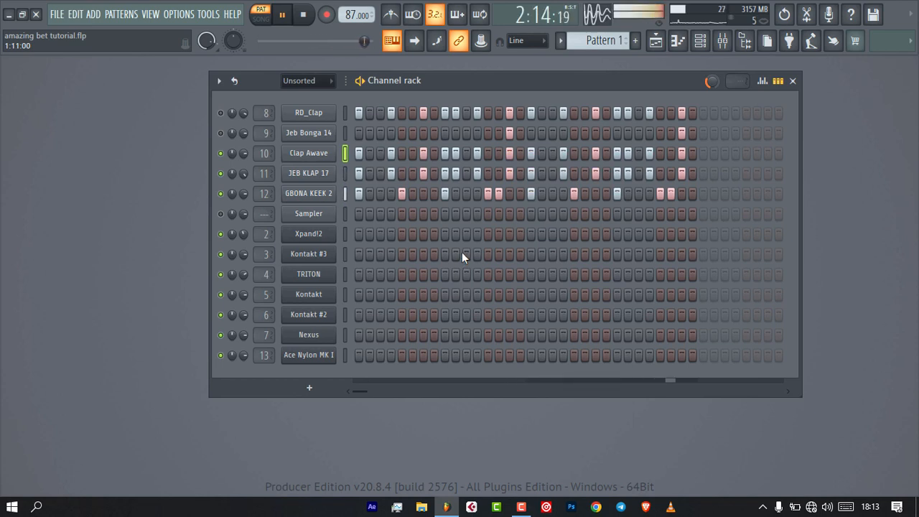
key("space")
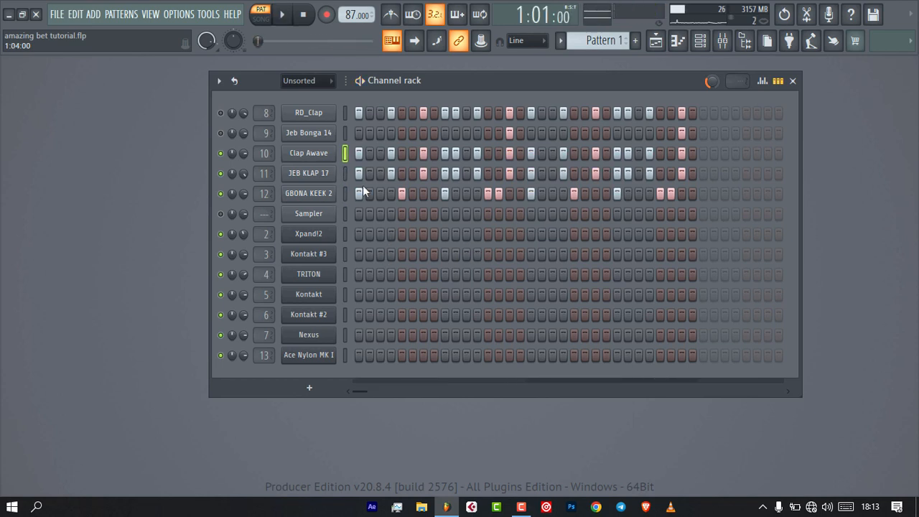
Examine the step velocities of the Clap Awave channel in the graph editor.
left_click(345, 174)
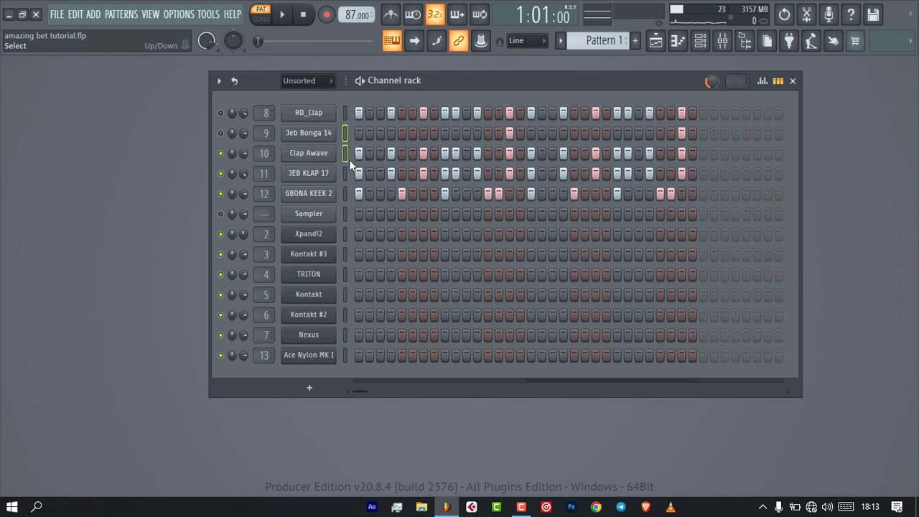
left_click(345, 153)
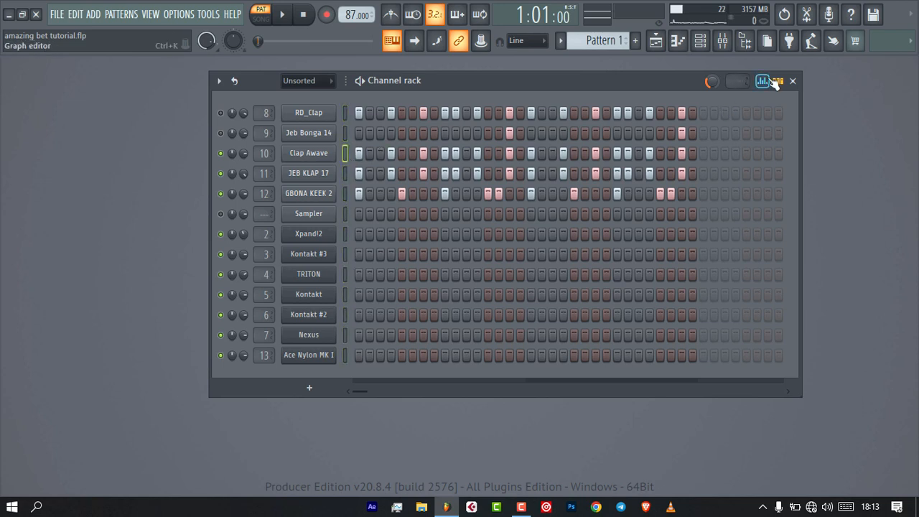
left_click(773, 81)
left_click(460, 214)
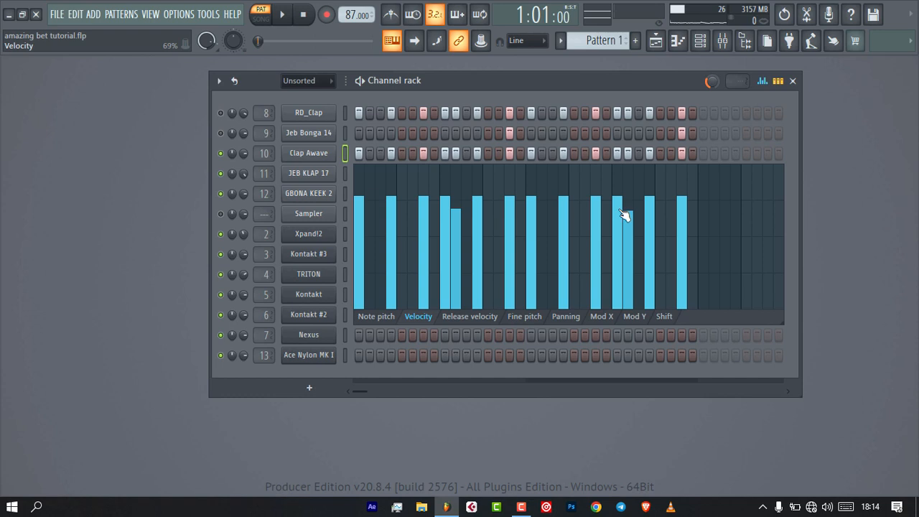
left_click(761, 81)
Examine the step velocities of the JEB KLAP 17 channel in the graph editor.
left_click(343, 174)
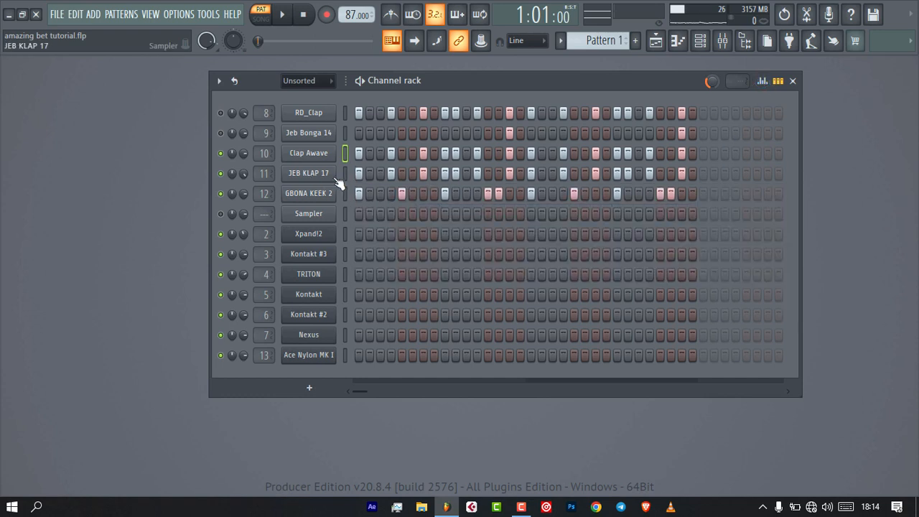
left_click(761, 81)
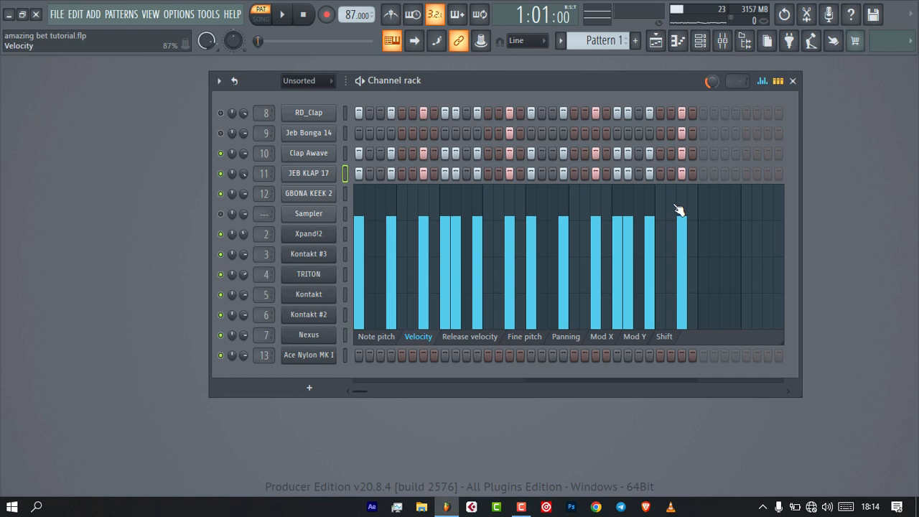
left_click(761, 81)
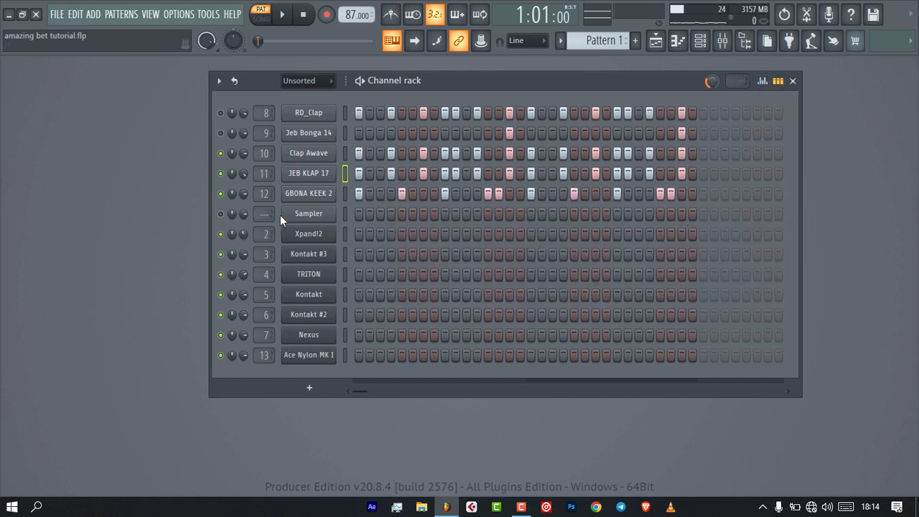
Check the Jeb Bonga 14 sampler settings, unmute the channel, and play it with the claps and kick.
left_click(313, 135)
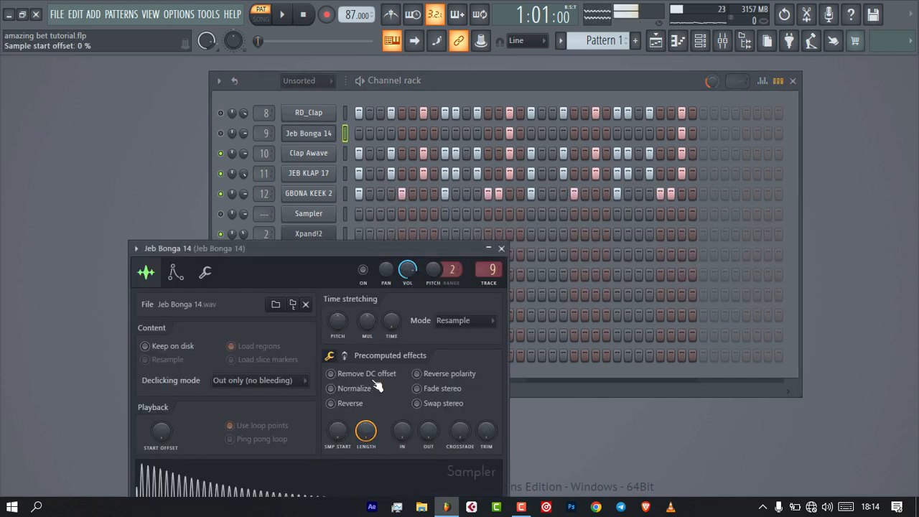
left_click(502, 248)
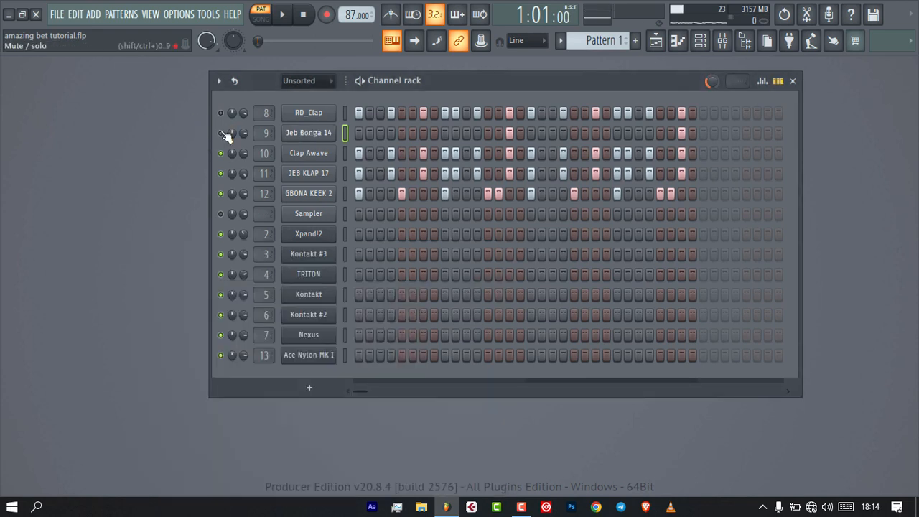
left_click(221, 132)
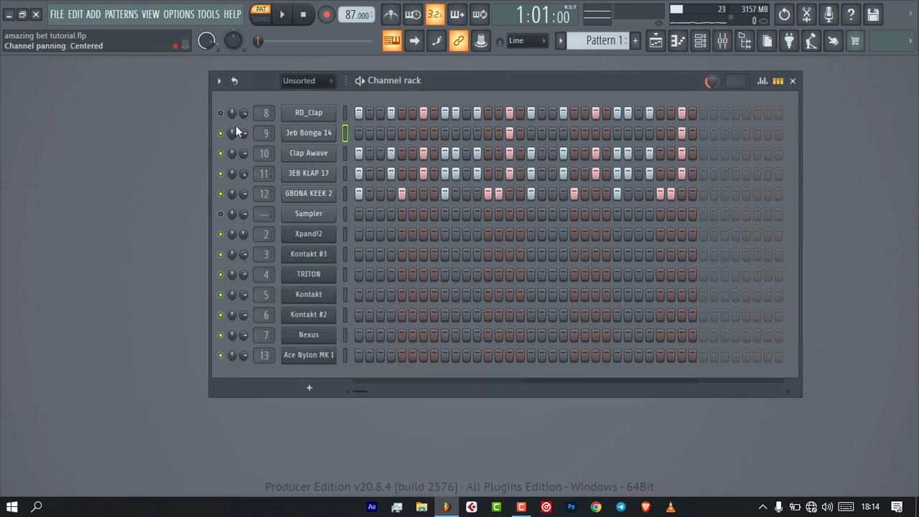
key("space")
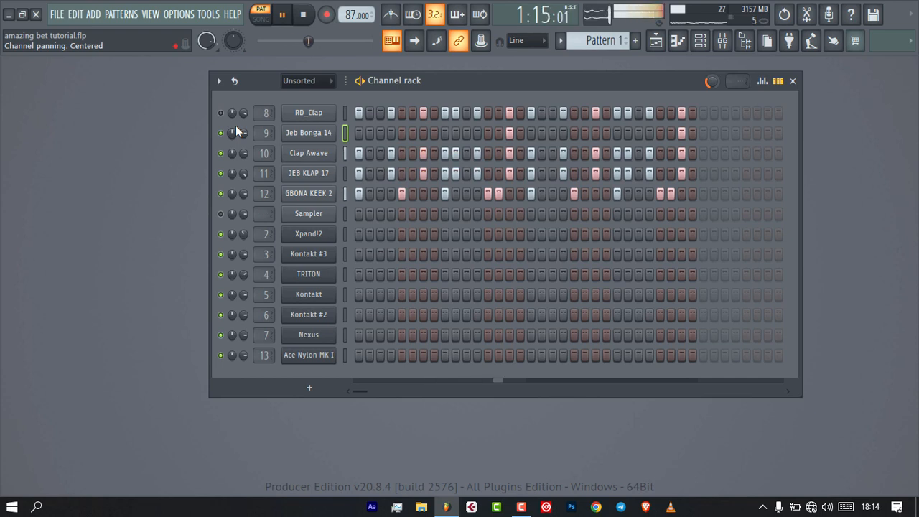
key("space")
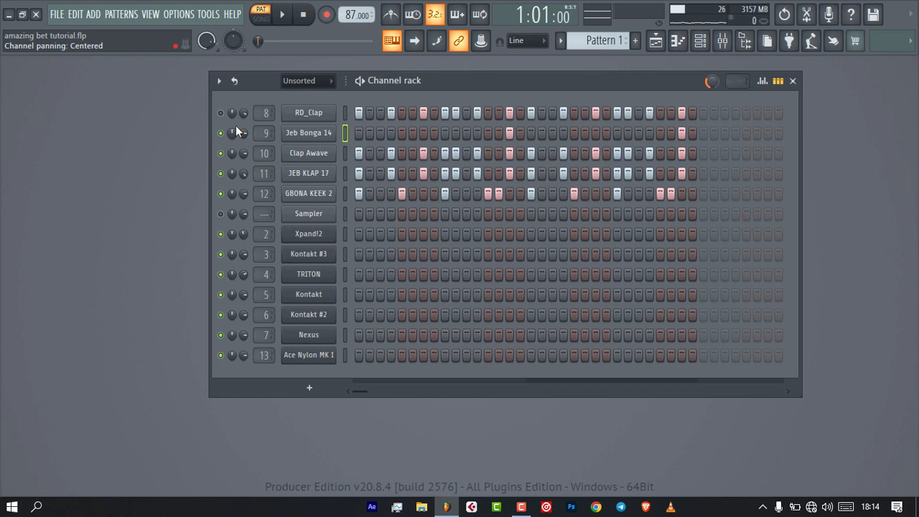
key("space")
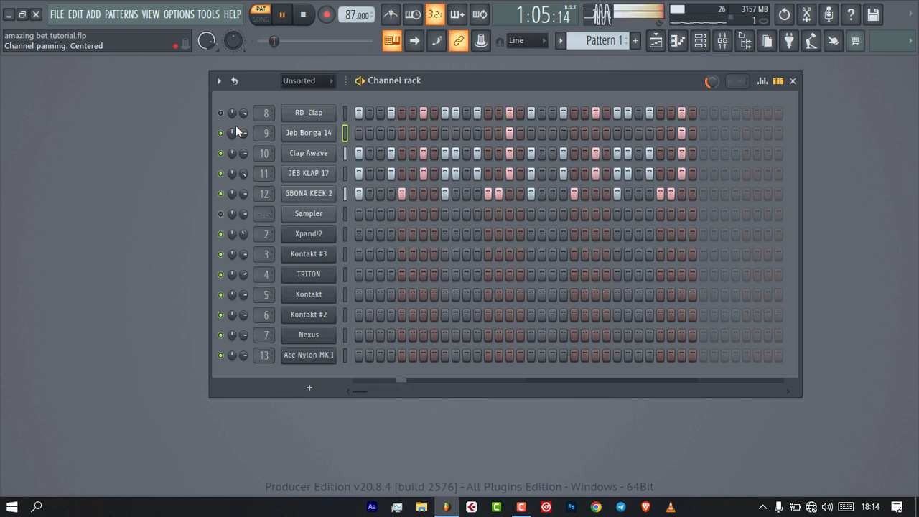
key("space")
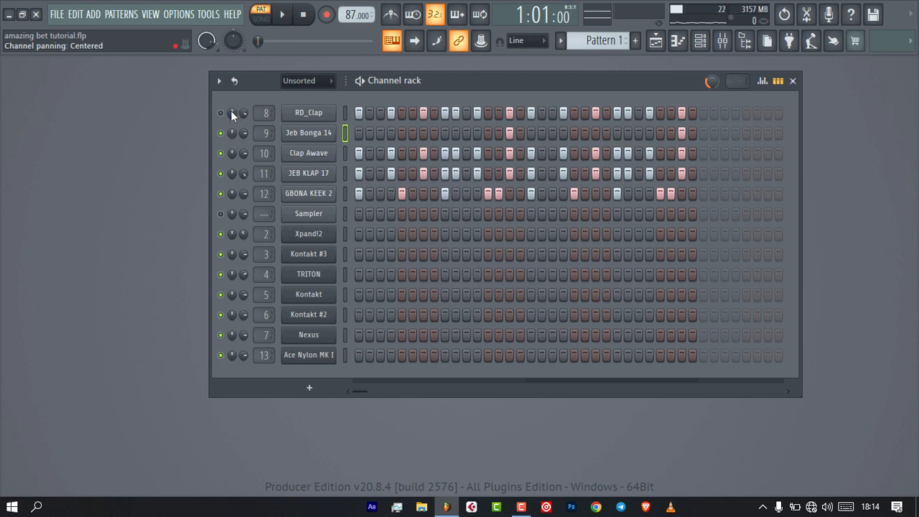
Unmute RD_Clap, check its sampler settings, and set its channel volume to 95% while the drum pattern plays.
left_click(307, 113)
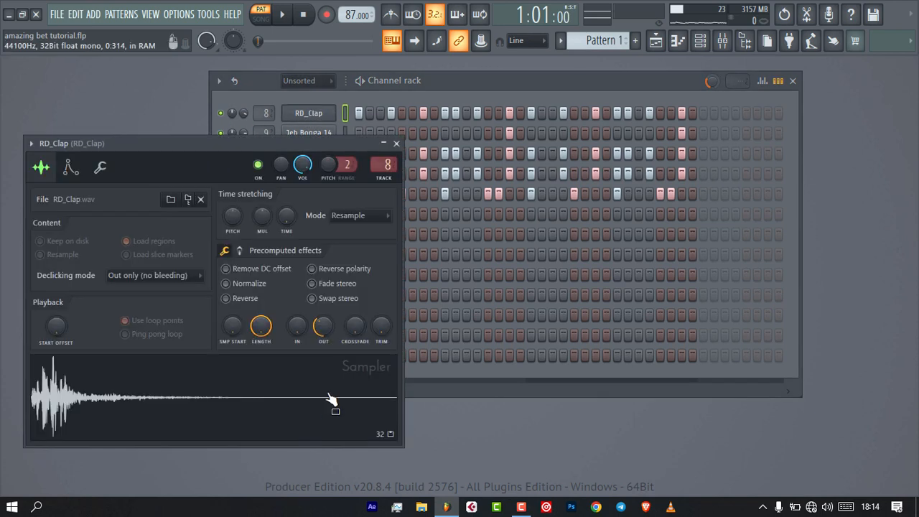
left_click(396, 144)
key("space")
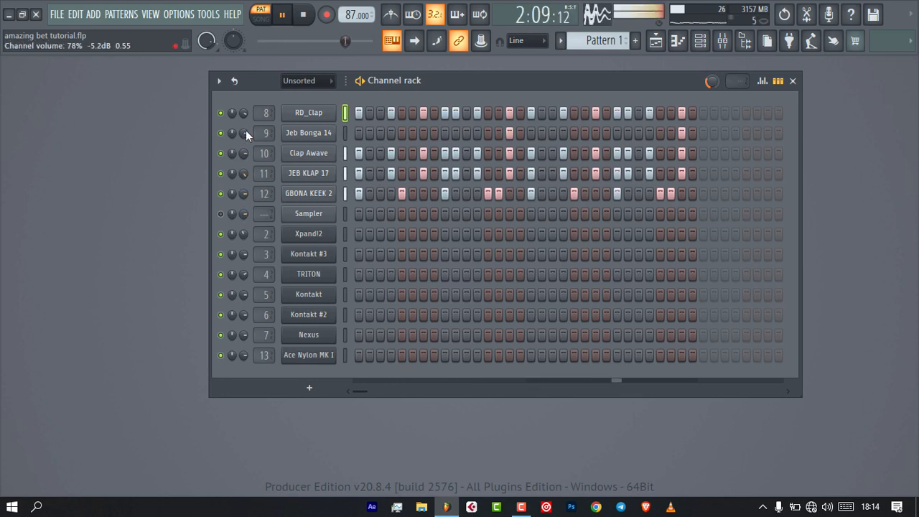
left_click_drag(246, 114, 247, 91)
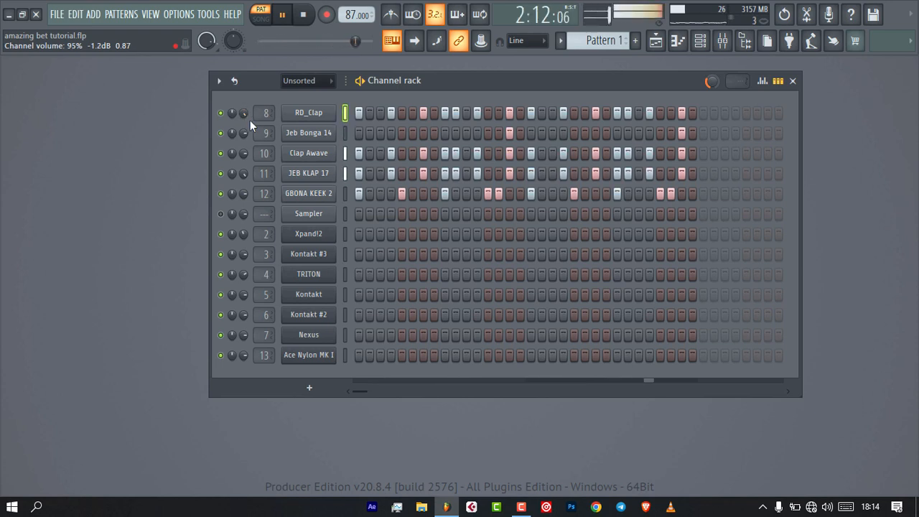
key("space")
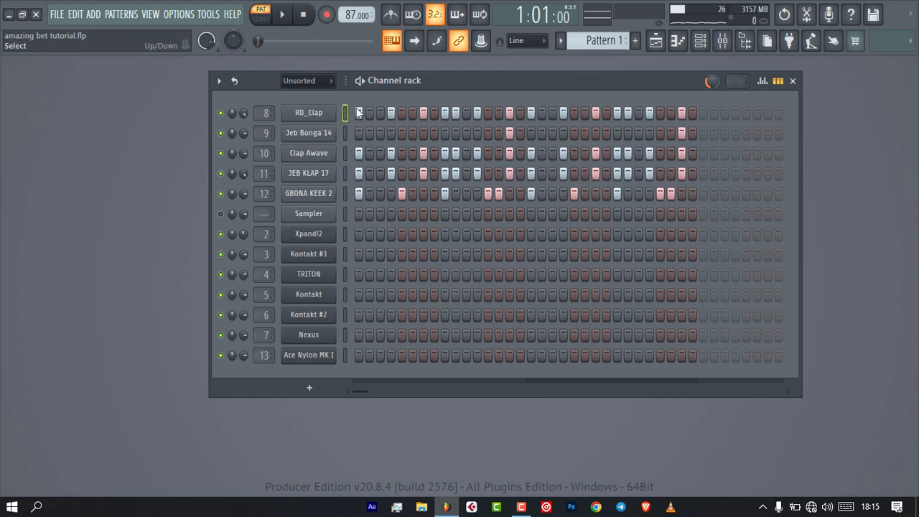
Examine the step velocities of the RD_Clap channel in the graph editor and audition the full drum pattern.
left_click(762, 80)
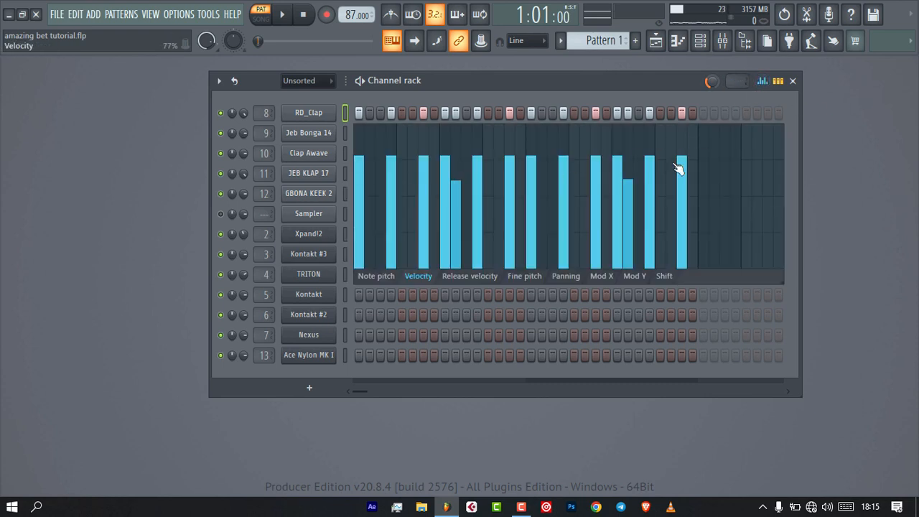
left_click(762, 80)
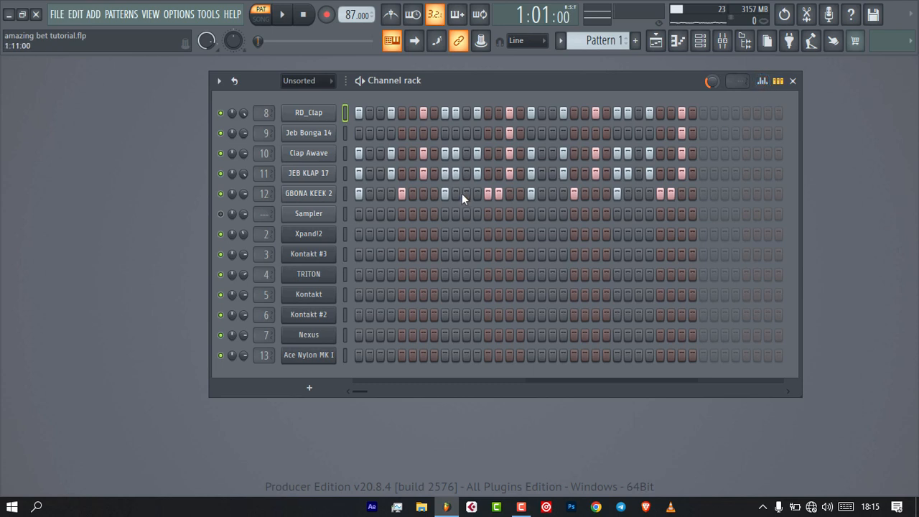
key("space")
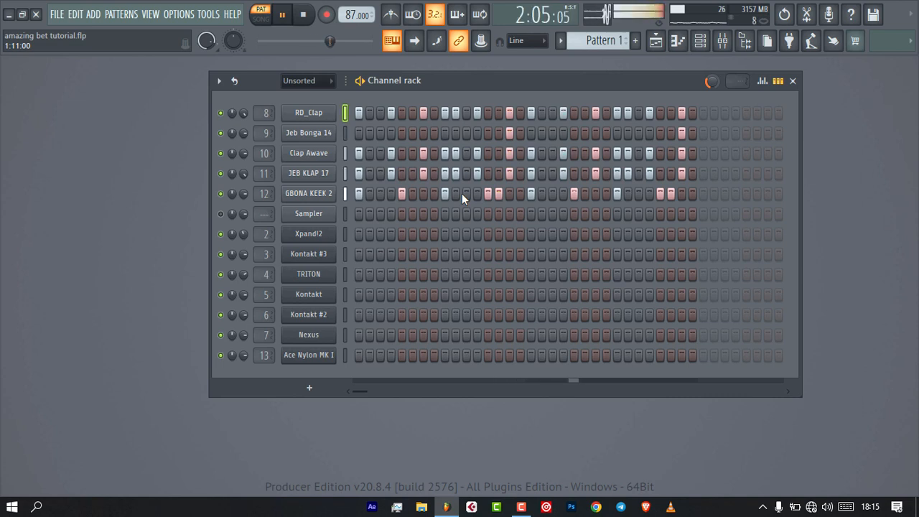
key("space")
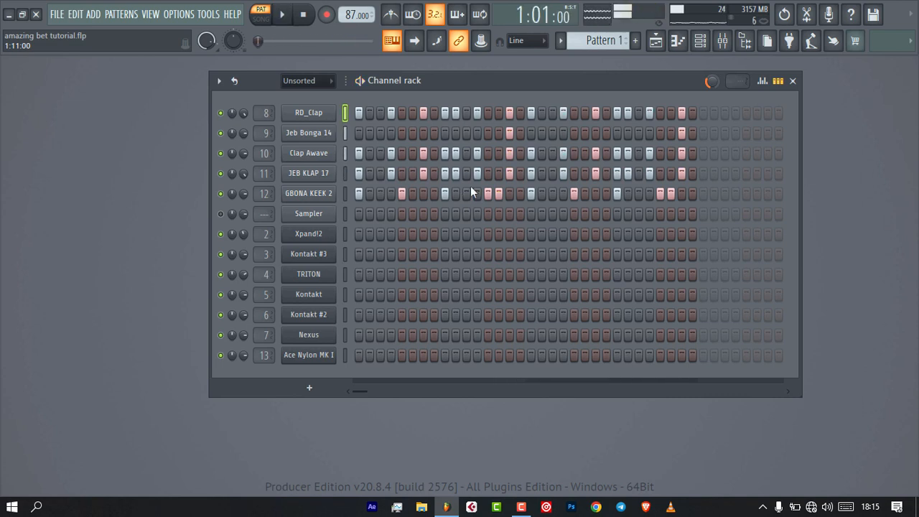
left_click(762, 81)
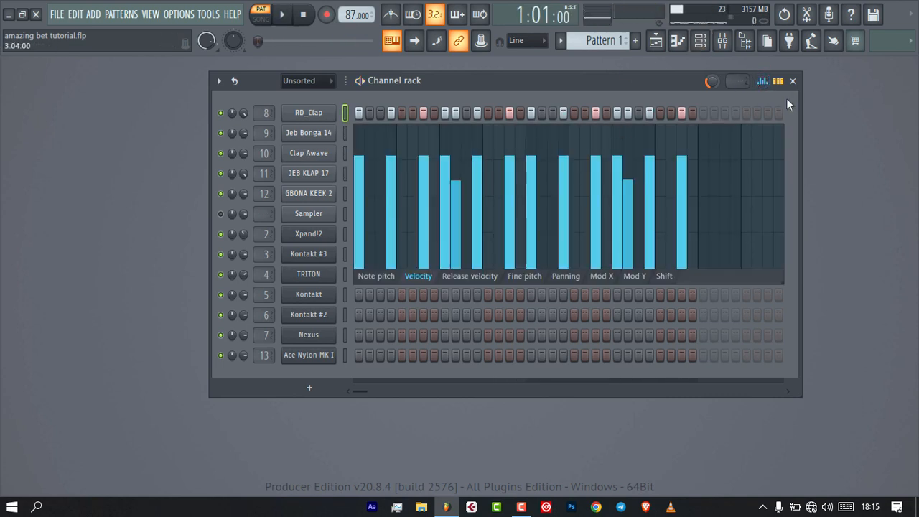
left_click(762, 80)
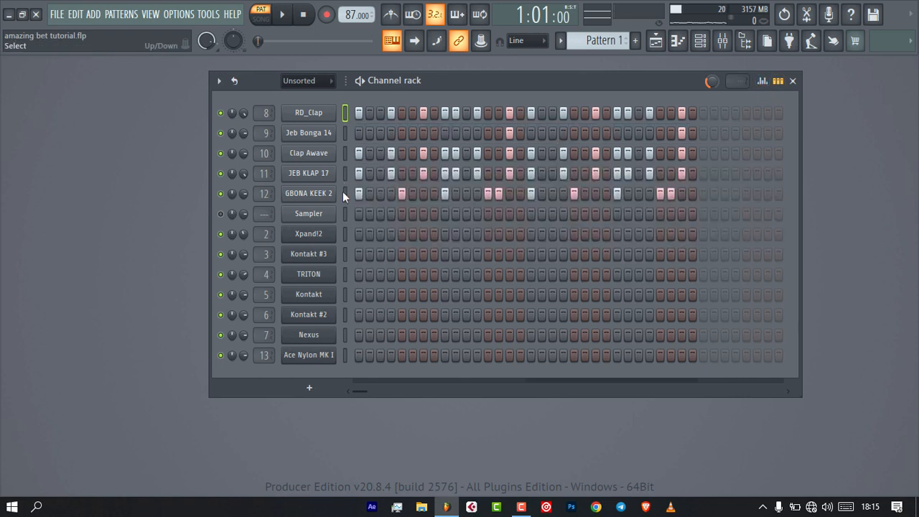
Lower the velocities of JEB KLAP 17's steps 10 and 26, setting step 10 to 65%, and play the pattern.
left_click(762, 80)
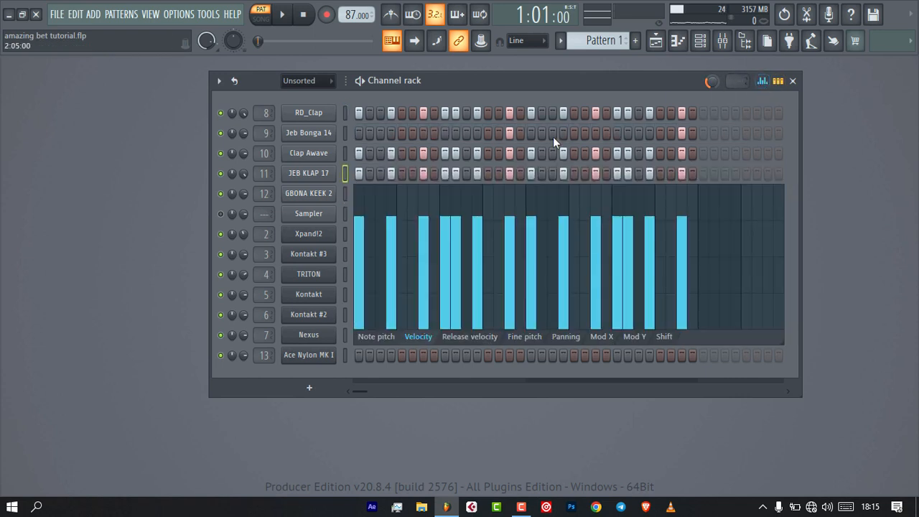
left_click(456, 234)
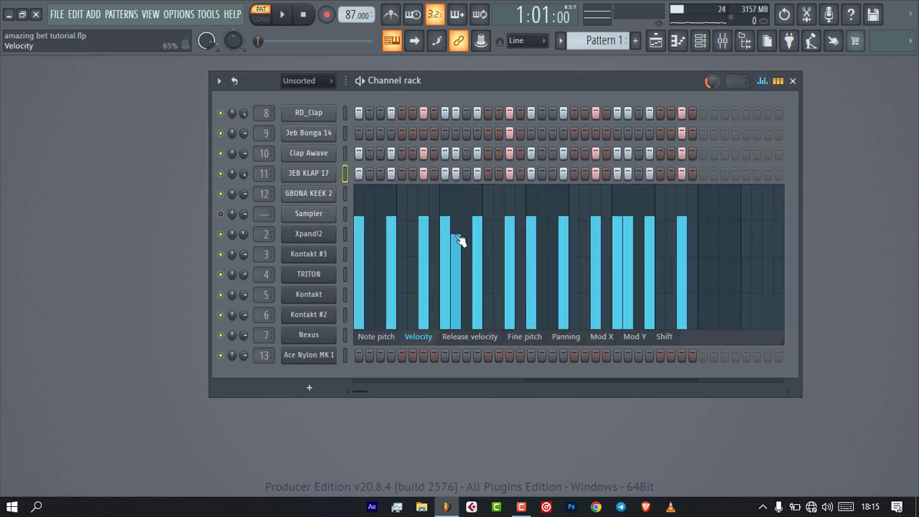
left_click(630, 242)
left_click(763, 80)
key("space")
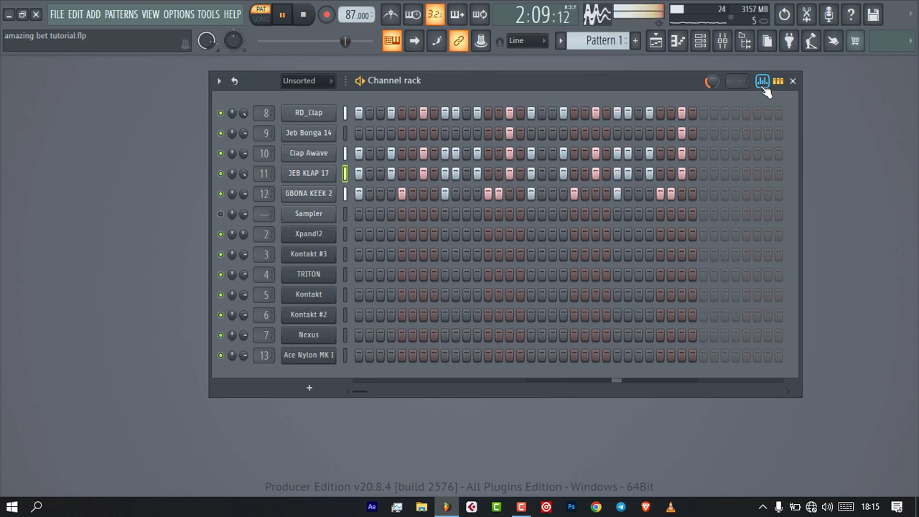
key("space")
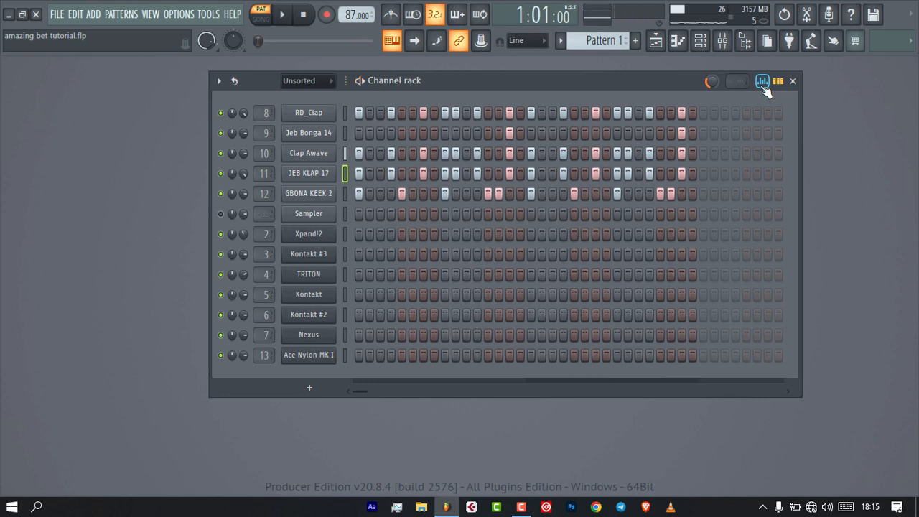
Switch to Pattern 2 and mute the Kontakt #3 channel to isolate the Xpand!2 part.
scroll(611, 38, "down", 1)
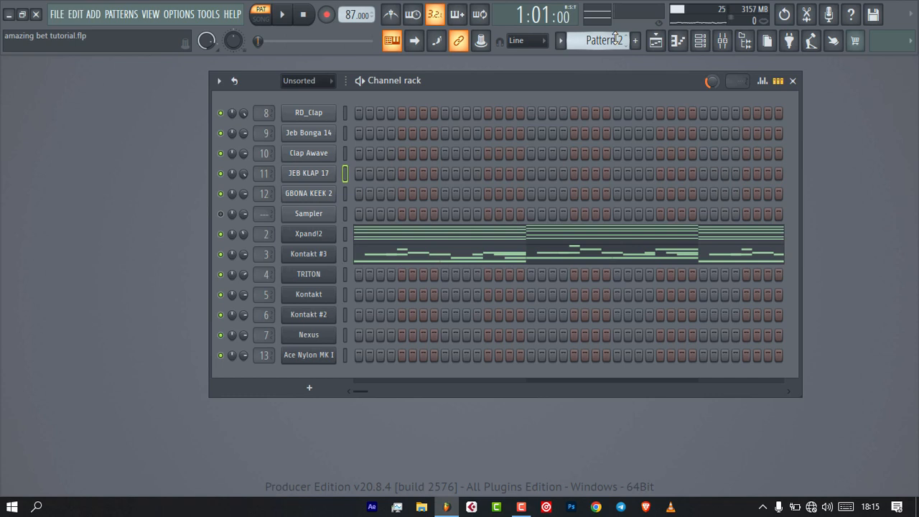
left_click(221, 254)
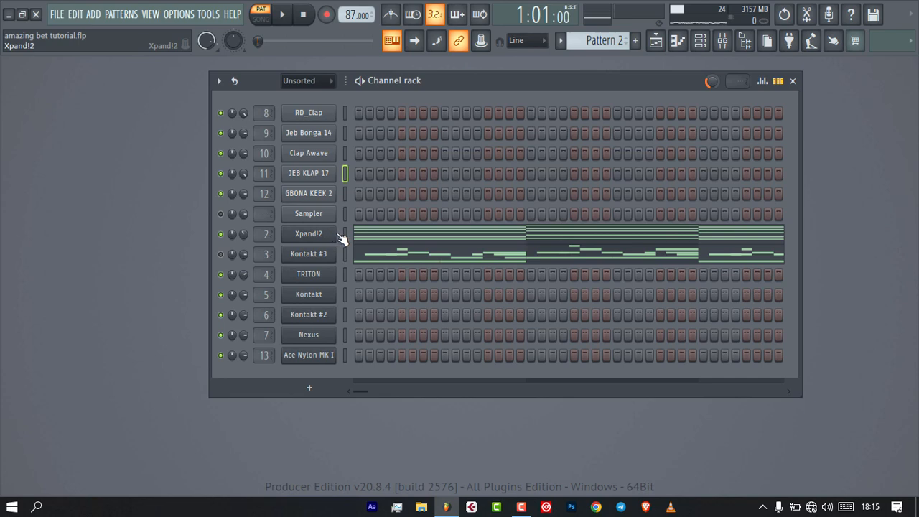
Inspect the Xpand!2 instrument and where its 27 FineTine preset sits in the 14 E Pianos + Clav category.
left_click(482, 229)
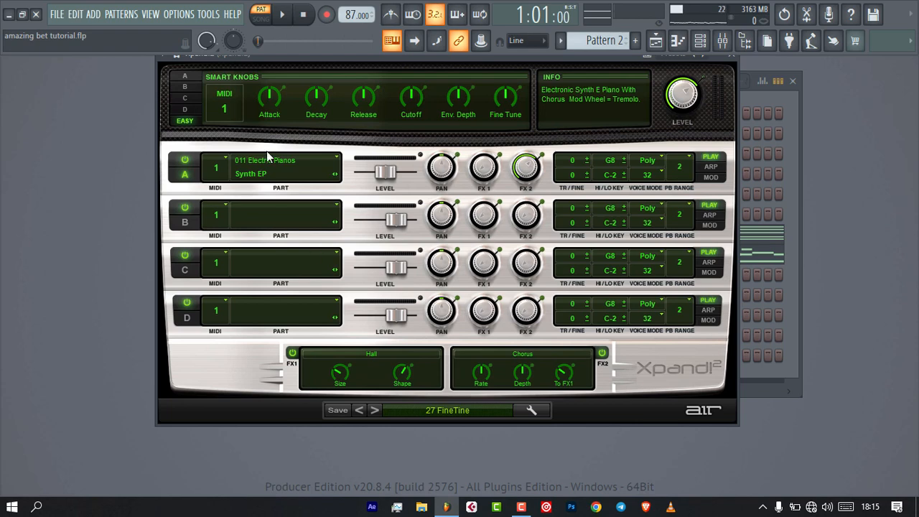
left_click(420, 411)
mouse_move(422, 372)
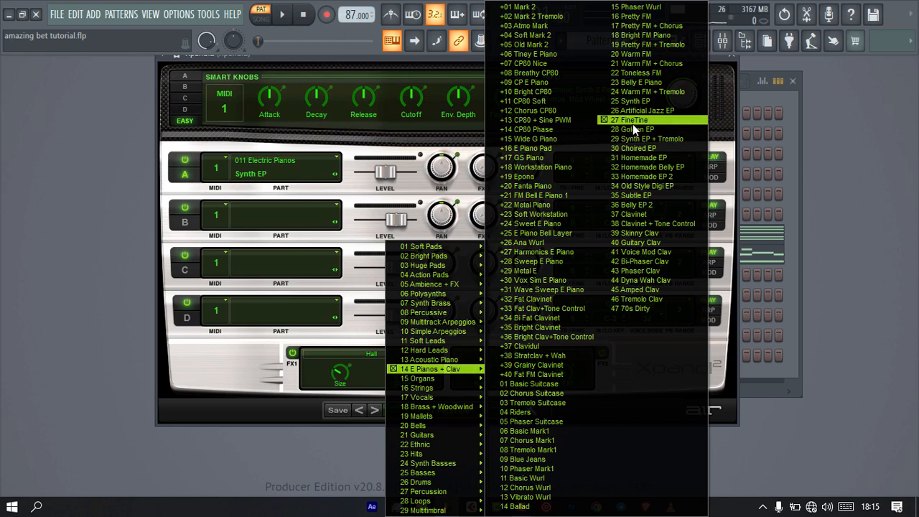
left_click(817, 113)
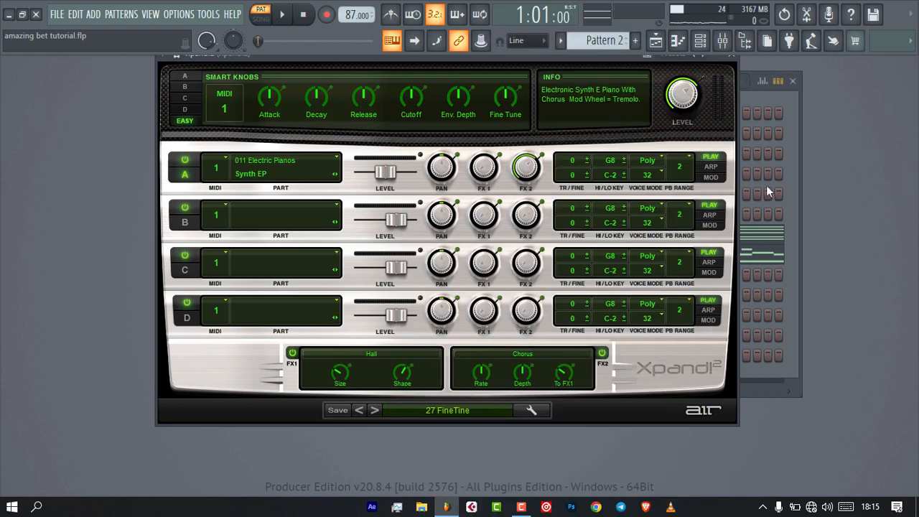
left_click(733, 58)
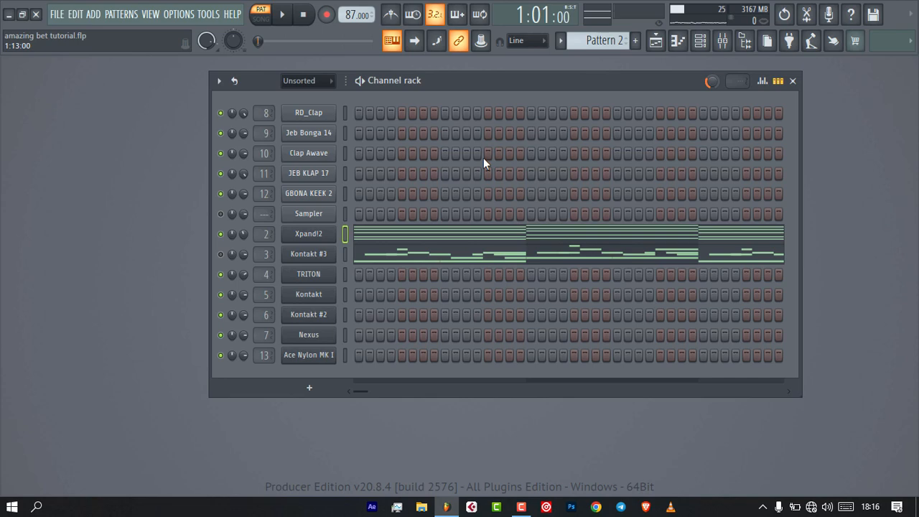
Open the Xpand!2 notes in the piano roll and bring all four bars of chords into view.
left_click(446, 240)
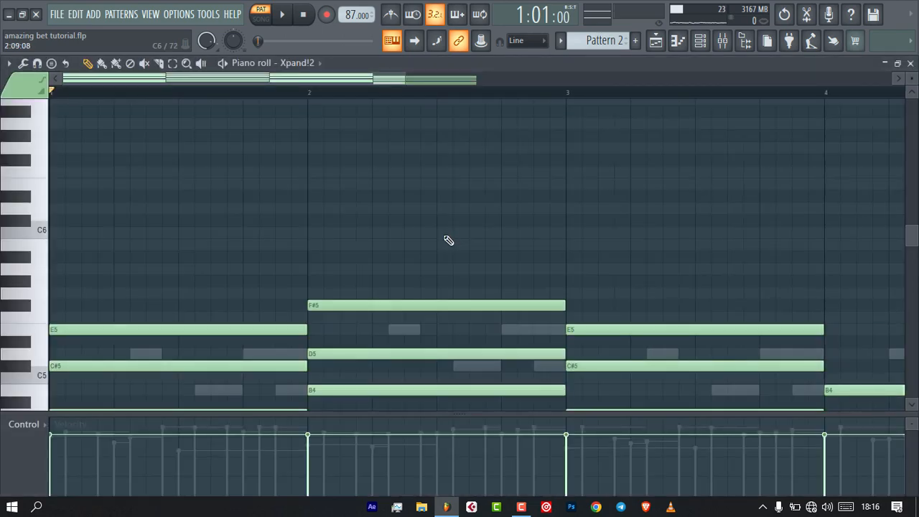
scroll(448, 240, "down", 4)
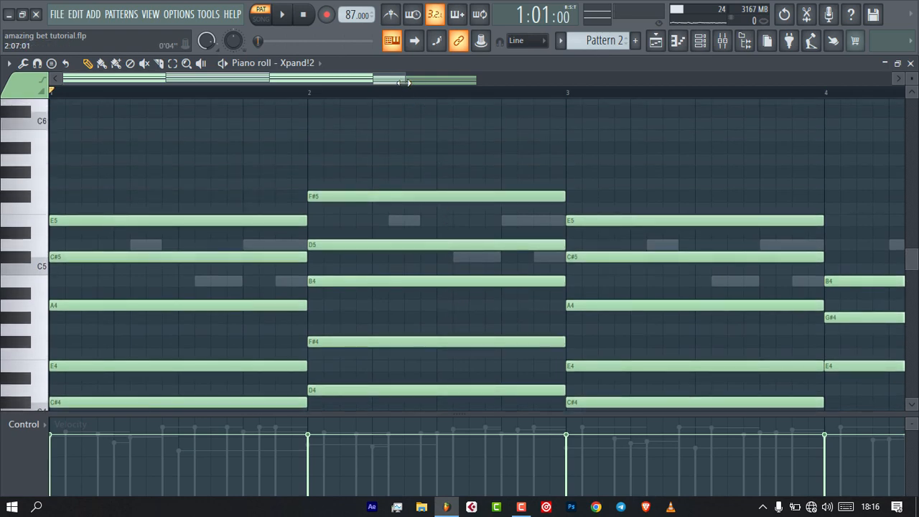
left_click_drag(404, 83, 558, 82)
scroll(566, 189, "down", 4)
scroll(564, 185, "up", 2)
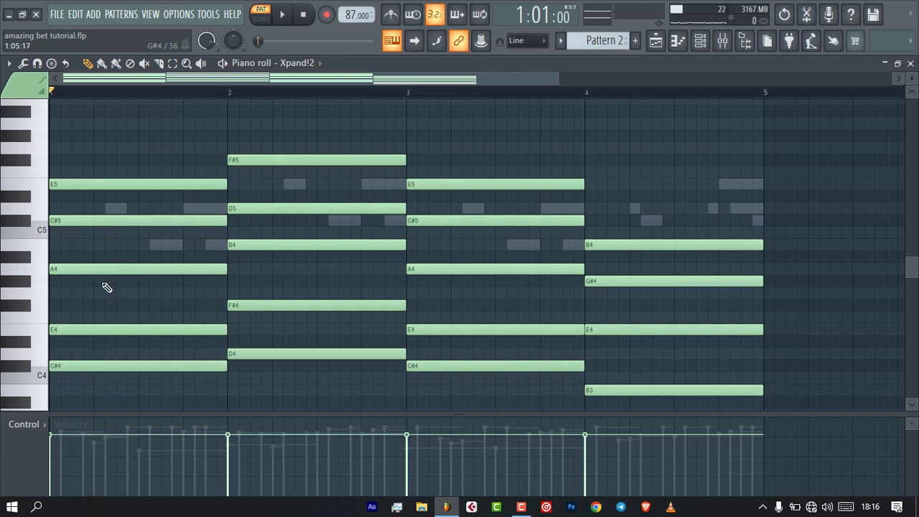
Select the upper three notes of the Xpand!2 chords in bars 1, 2 and 3, one chord at a time.
left_click_drag(106, 288, 118, 183)
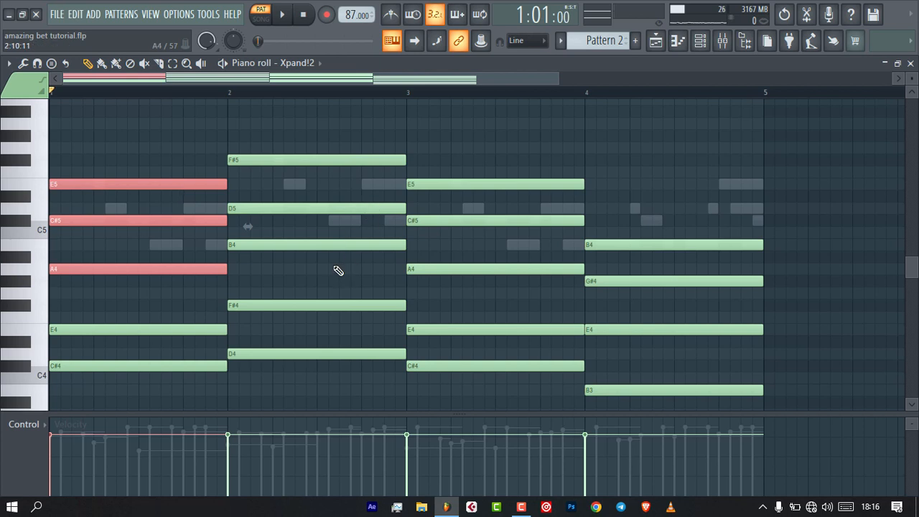
left_click_drag(332, 274, 336, 154)
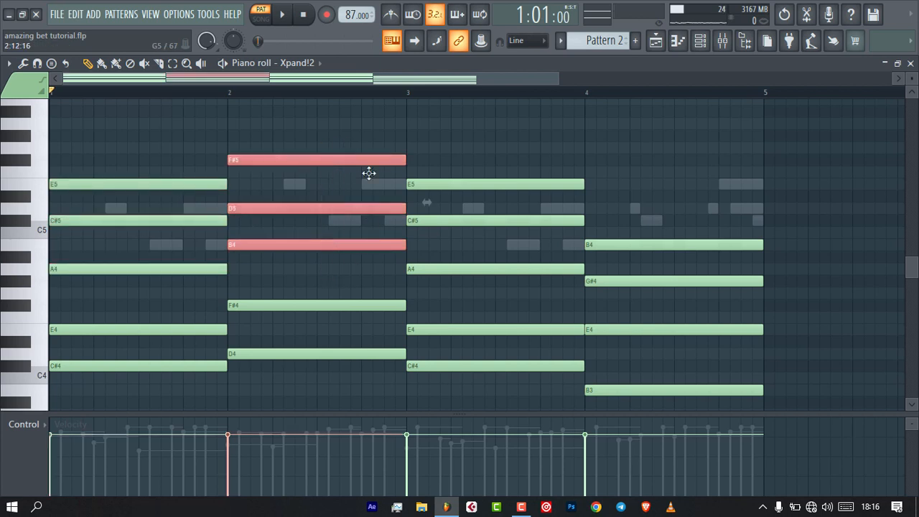
left_click_drag(443, 307, 531, 191)
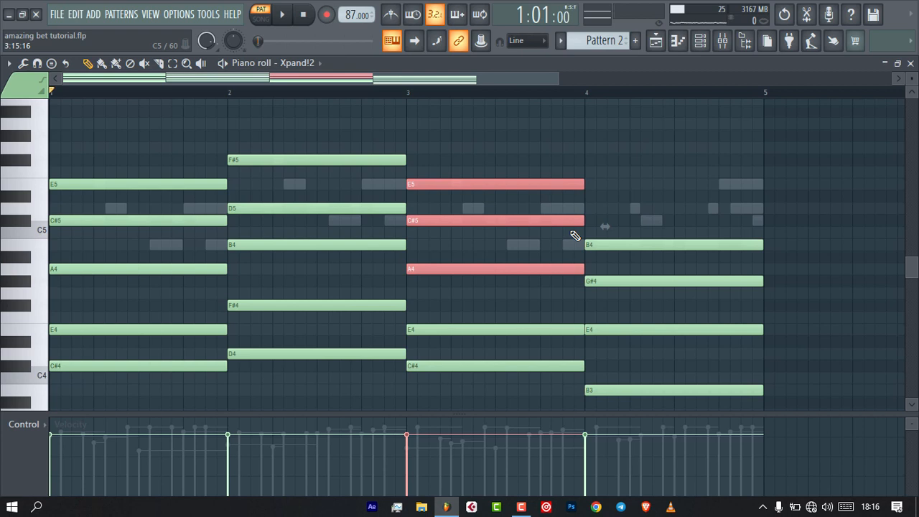
Play the four-bar Xpand!2 chord progression of Pattern 2 and save the project.
key("space")
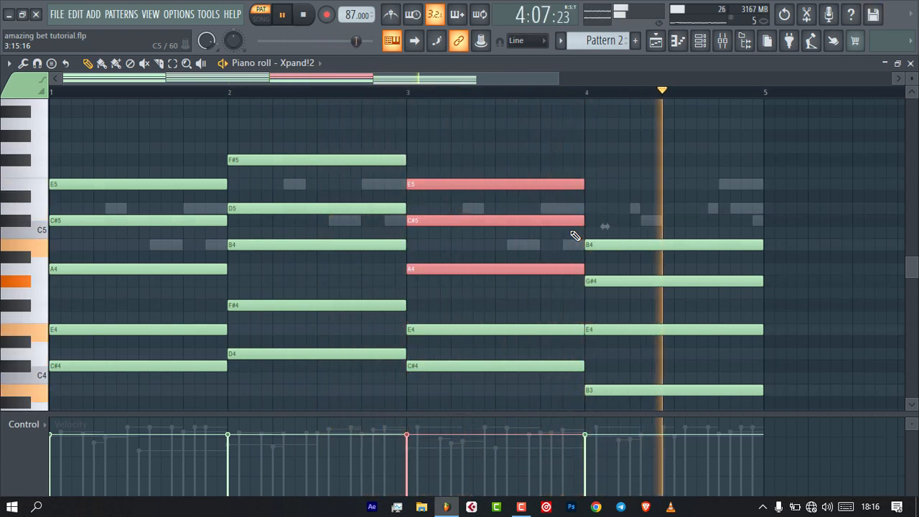
left_click(871, 16)
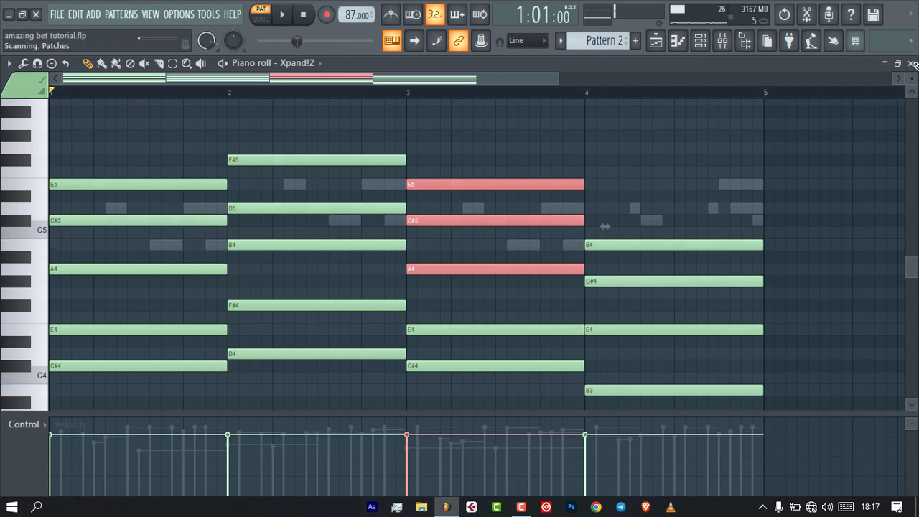
Leave the Xpand!2 piano roll, unmute the Kontakt #3 channel and open its instrument.
left_click(910, 64)
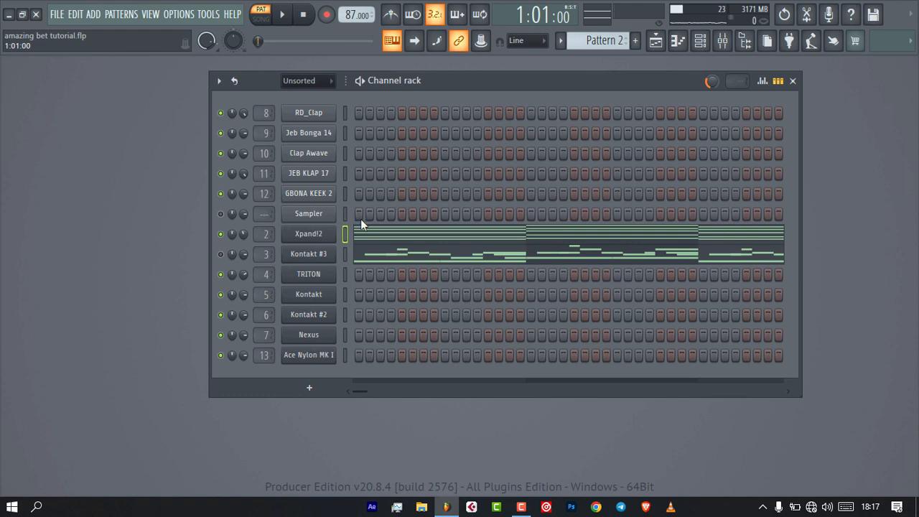
left_click(220, 254)
left_click(308, 254)
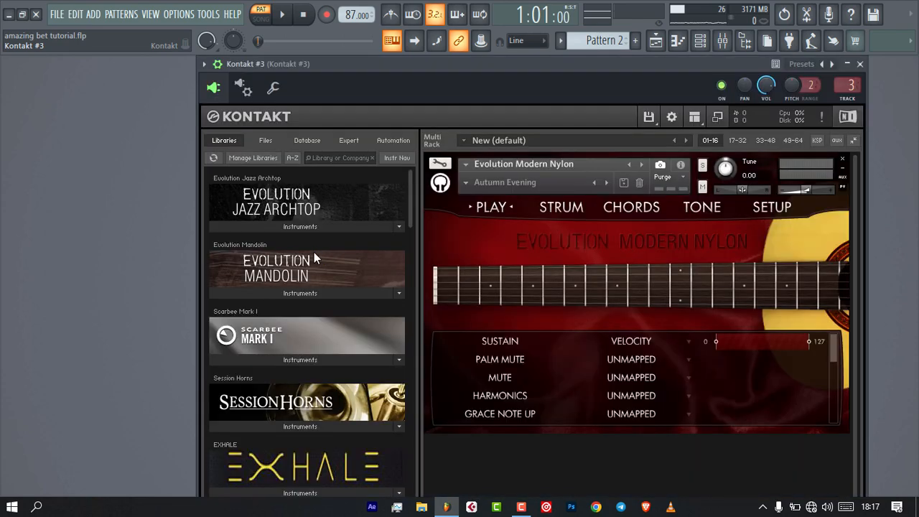
Examine the Evolution Modern Nylon library entry and its snapshot list in Kontakt #3, closing the instrument without loading another sound.
scroll(313, 251, "down", 3)
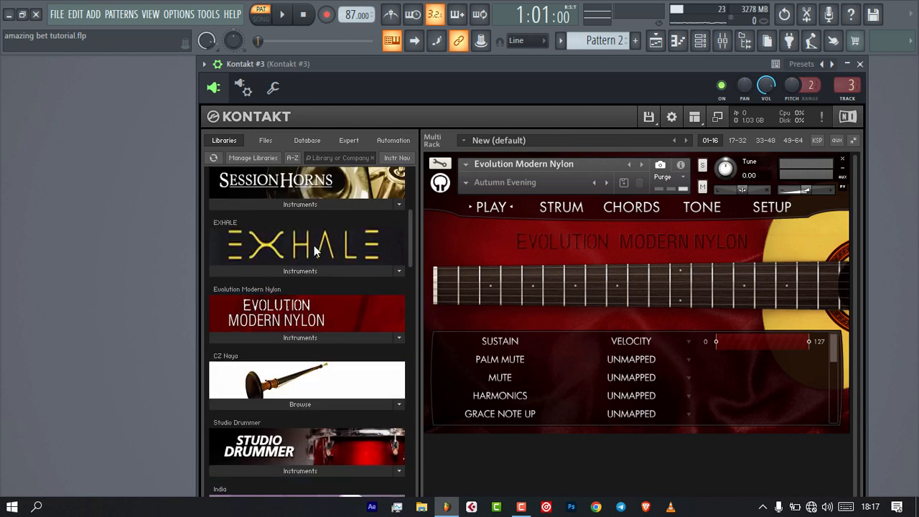
scroll(314, 250, "down", 1)
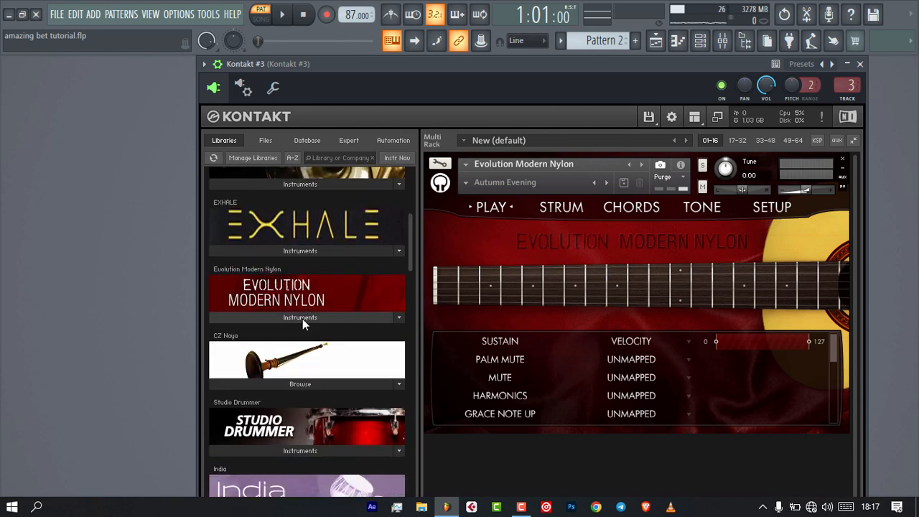
left_click(301, 317)
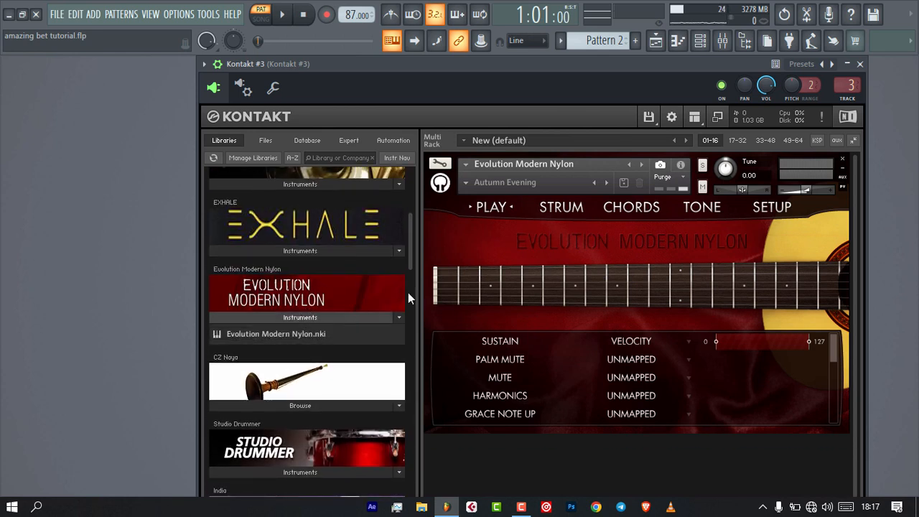
left_click(474, 186)
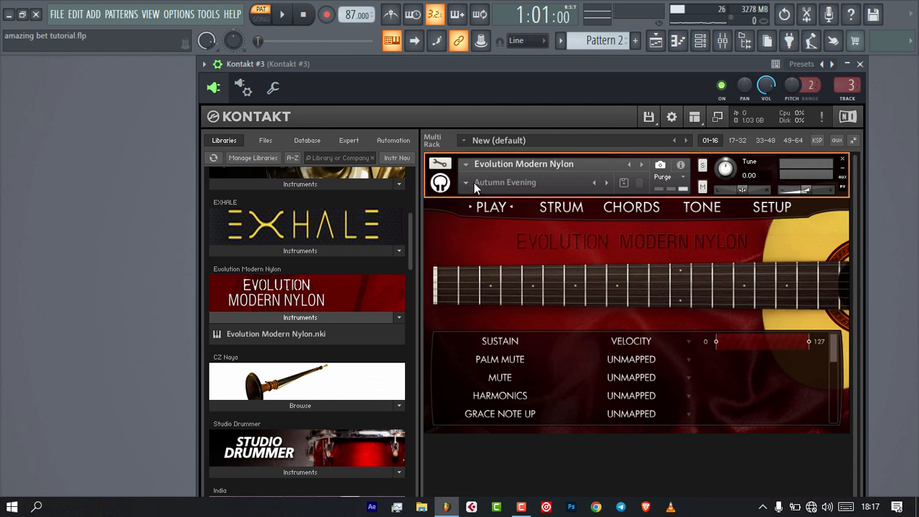
left_click(466, 181)
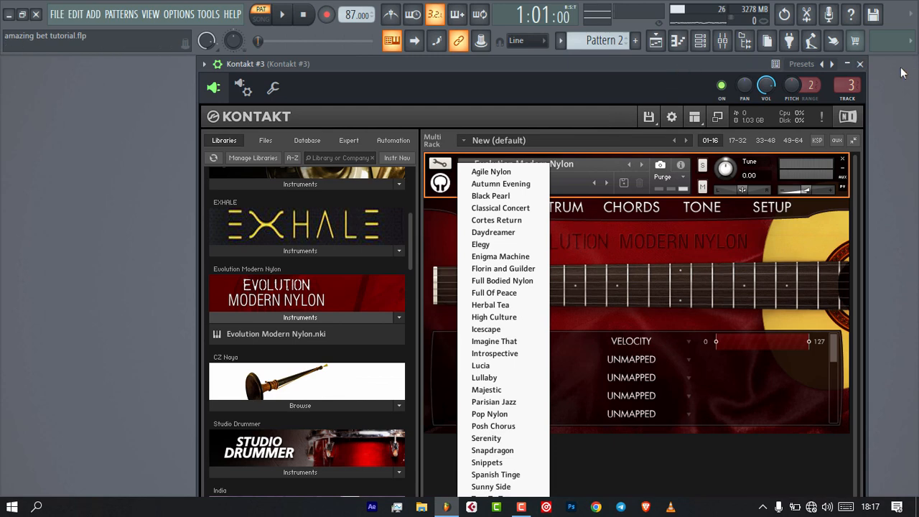
left_click(861, 65)
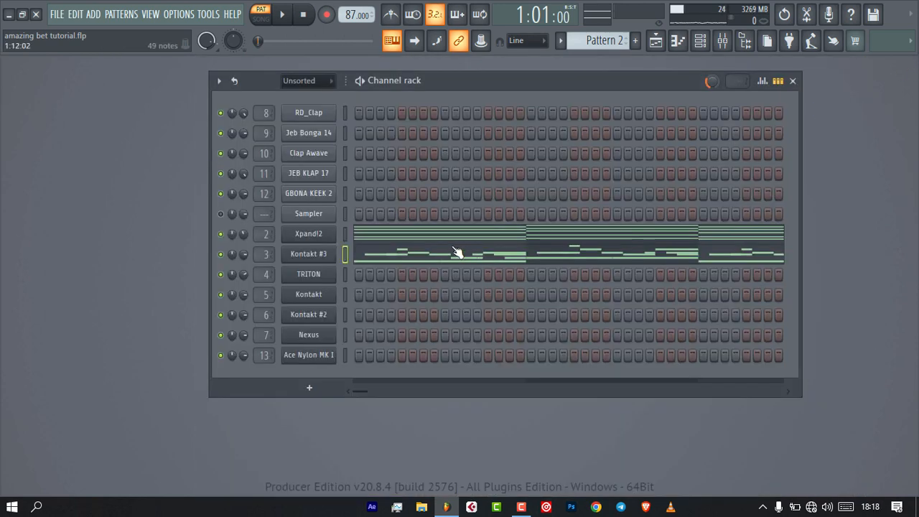
Open the Kontakt #3 notes of Pattern 2 in the piano roll and play the four-bar guitar melody.
left_click(373, 260)
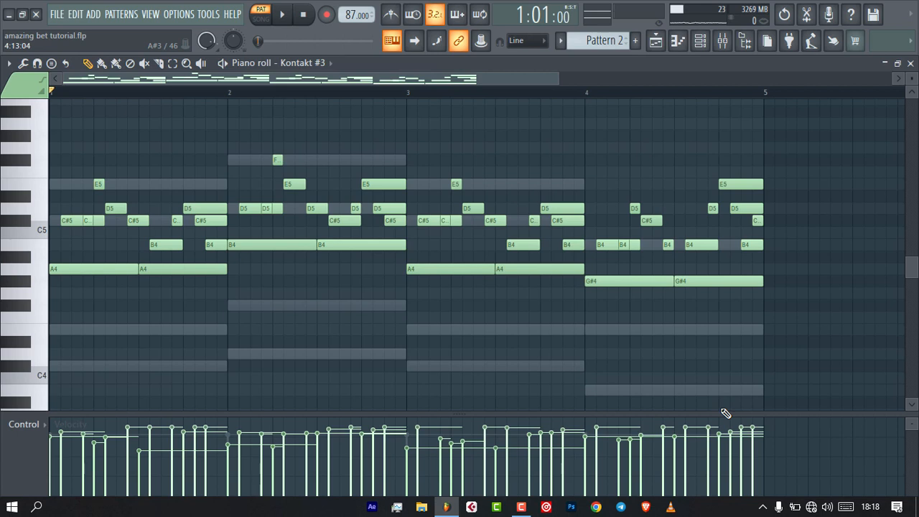
key("space")
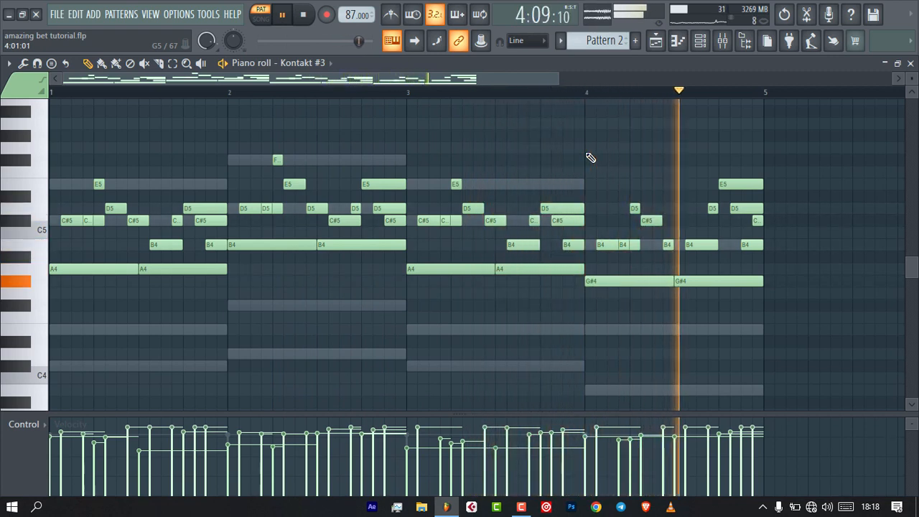
key("space")
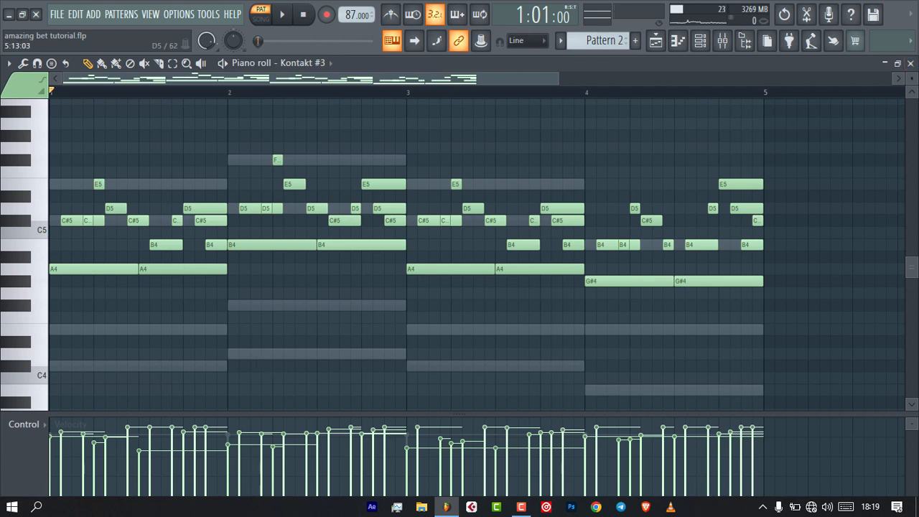
left_click(911, 63)
Switch to Pattern 3, select only the TRITON channel and open its instrument.
scroll(621, 39, "down", 1)
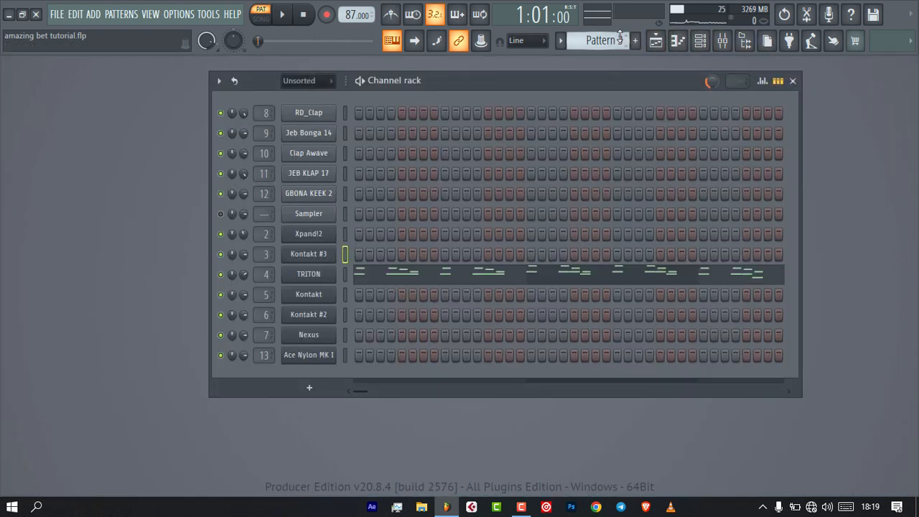
left_click(345, 274)
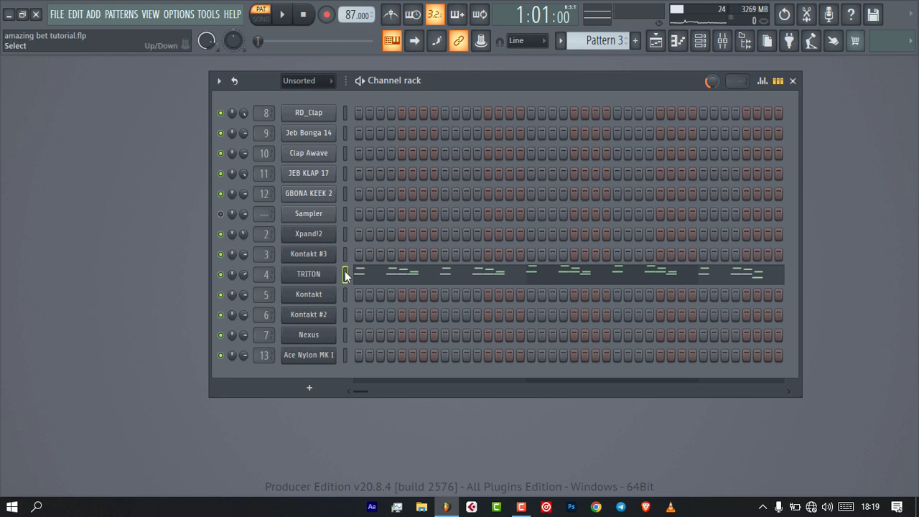
left_click(309, 274)
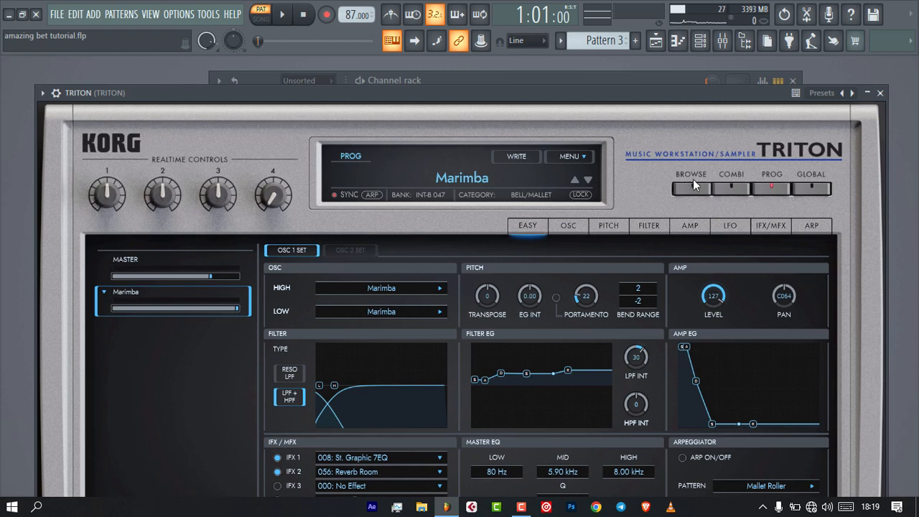
Load the Marimba program from the Bell/Mallet category of the TRITON browser and close the instrument.
left_click(694, 188)
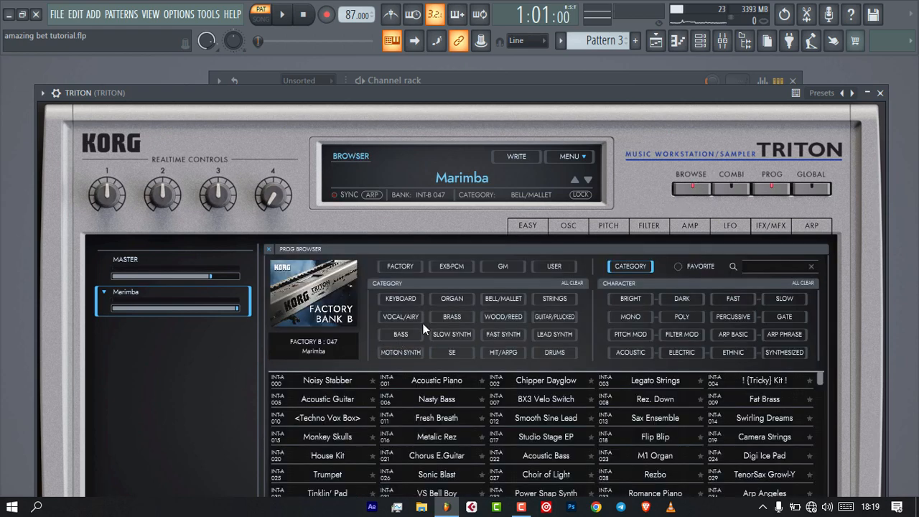
left_click(502, 299)
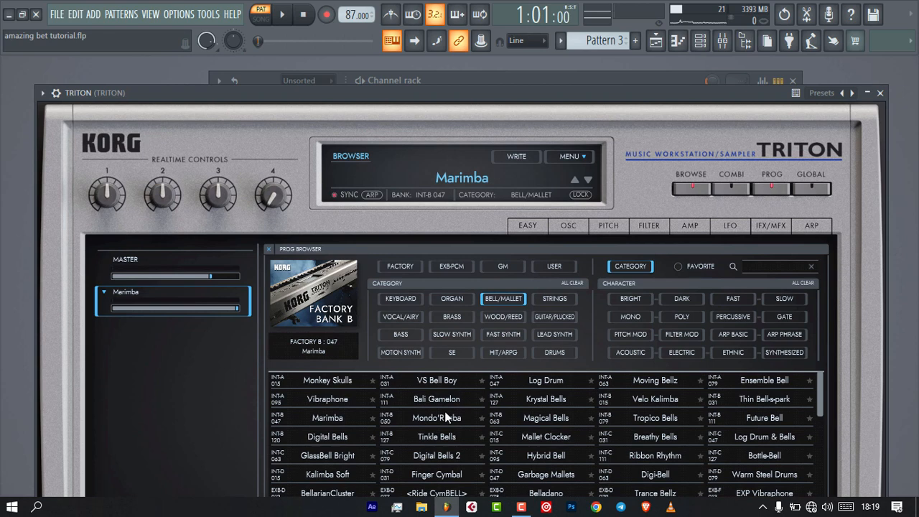
double_click(338, 418)
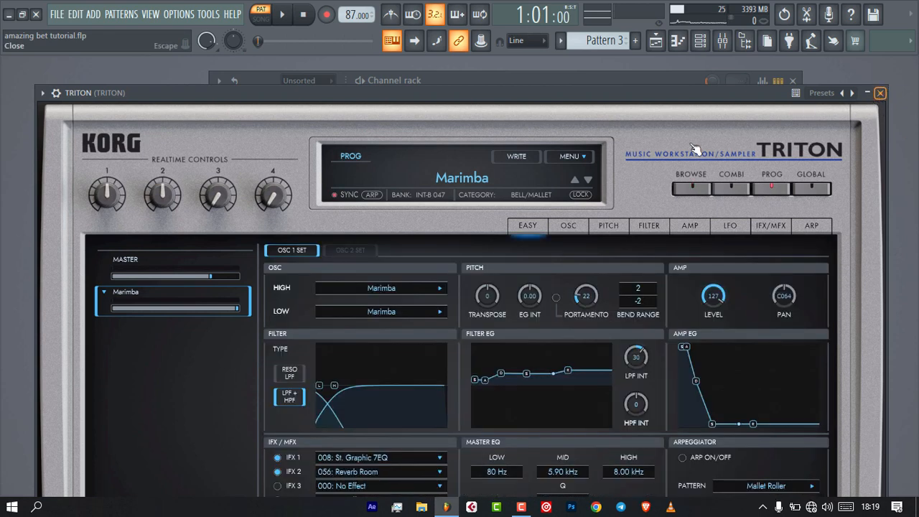
left_click(880, 93)
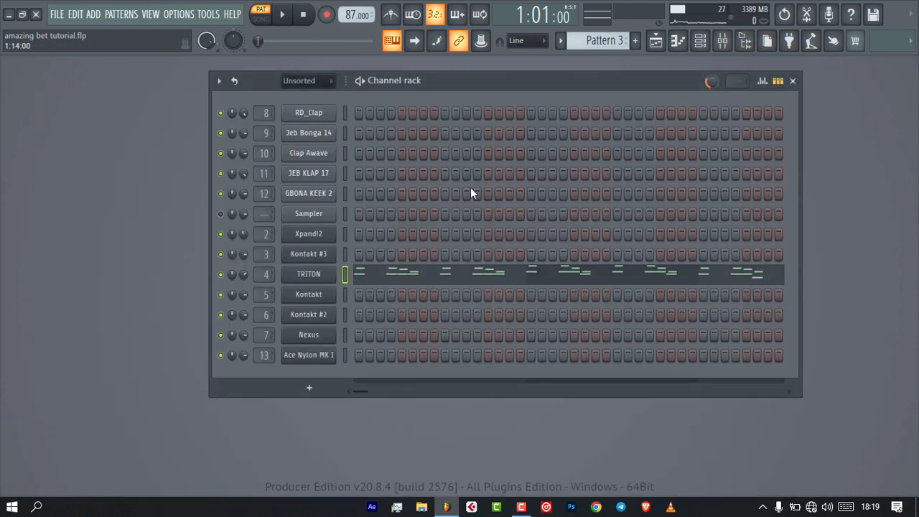
Open the TRITON notes of Pattern 3 in the piano roll and examine the first two bars up close.
left_click(414, 273)
scroll(419, 269, "up", 3)
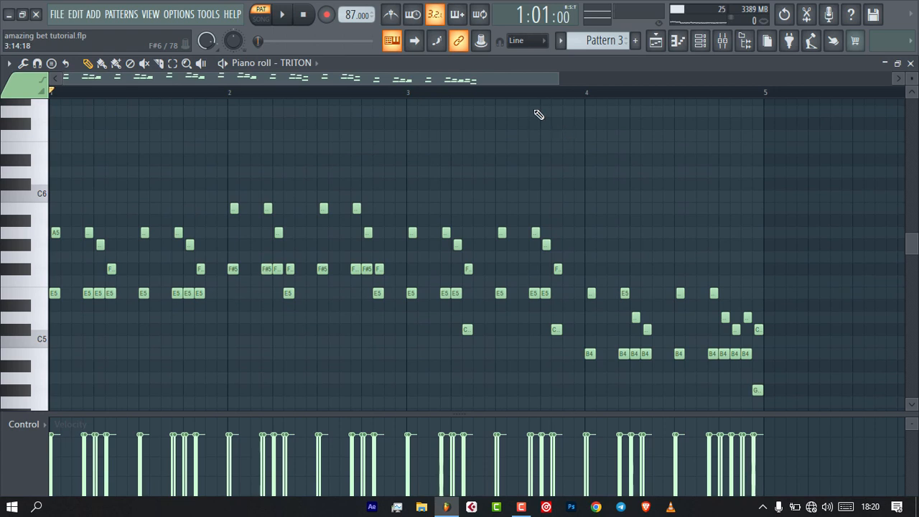
left_click_drag(559, 78, 117, 232)
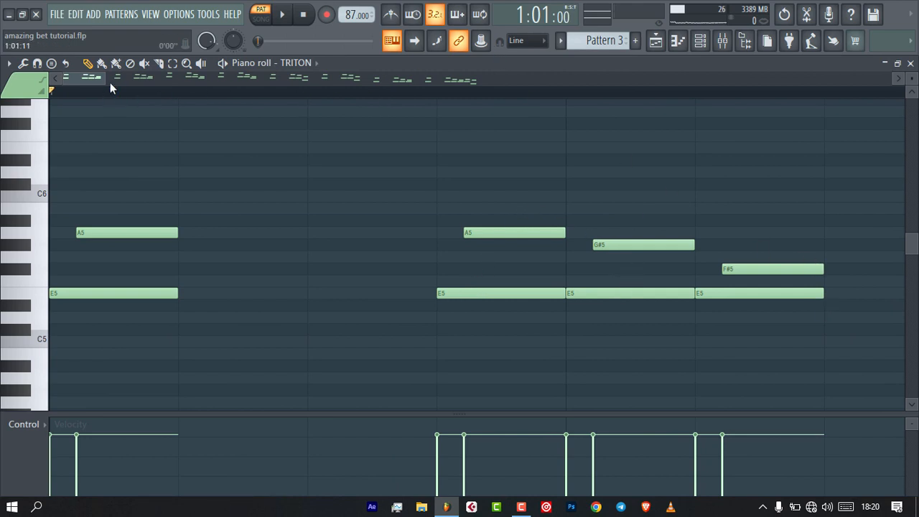
left_click_drag(105, 81, 296, 99)
Play the TRITON marimba melody of Pattern 3 and follow its notes through to the last bar.
key("space")
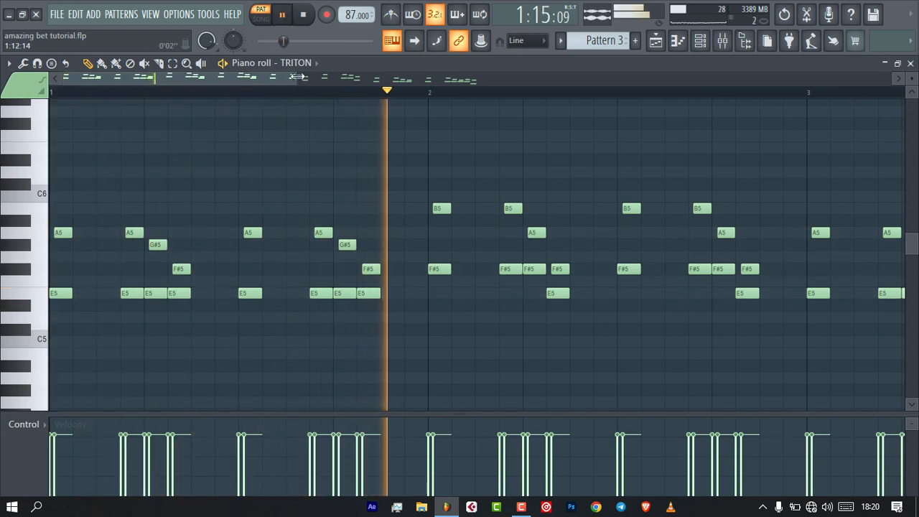
left_click_drag(297, 78, 569, 58)
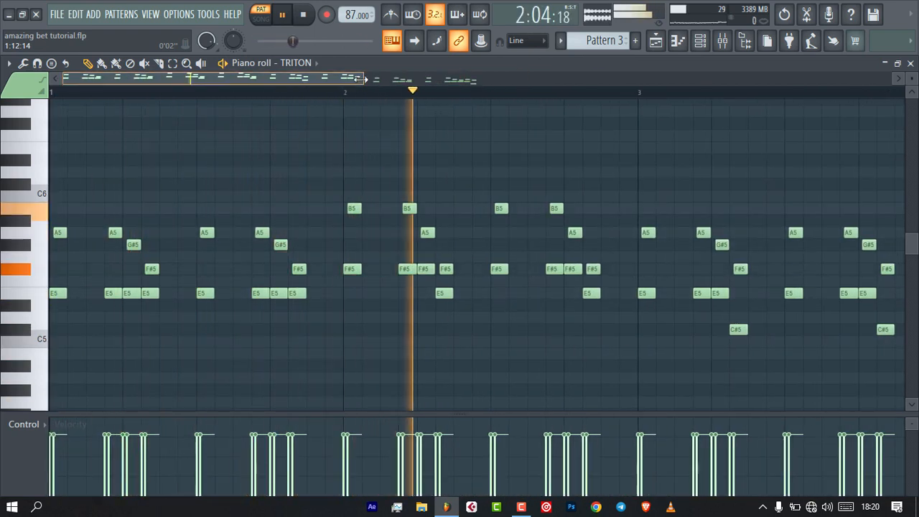
left_click_drag(364, 79, 612, 101)
key("space")
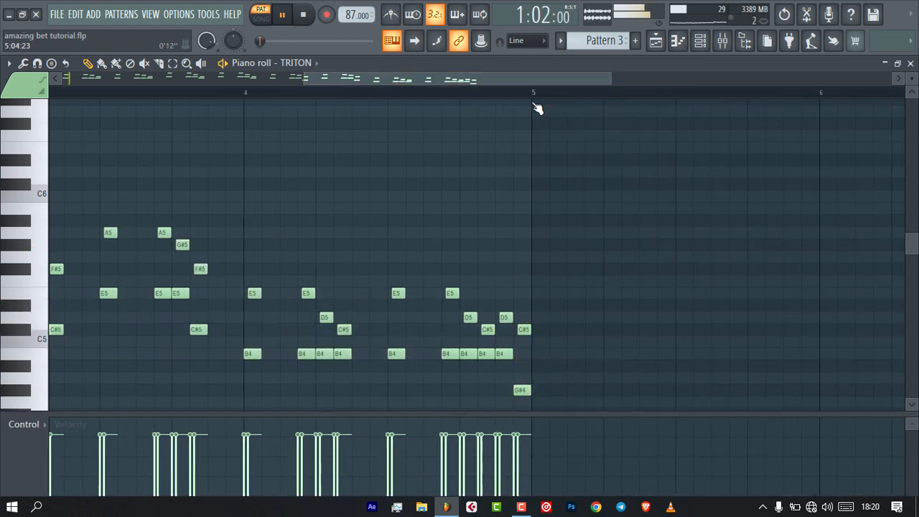
Review the TRITON notes from bar 1 across all four bars and close the piano roll.
left_click_drag(494, 82, 88, 120)
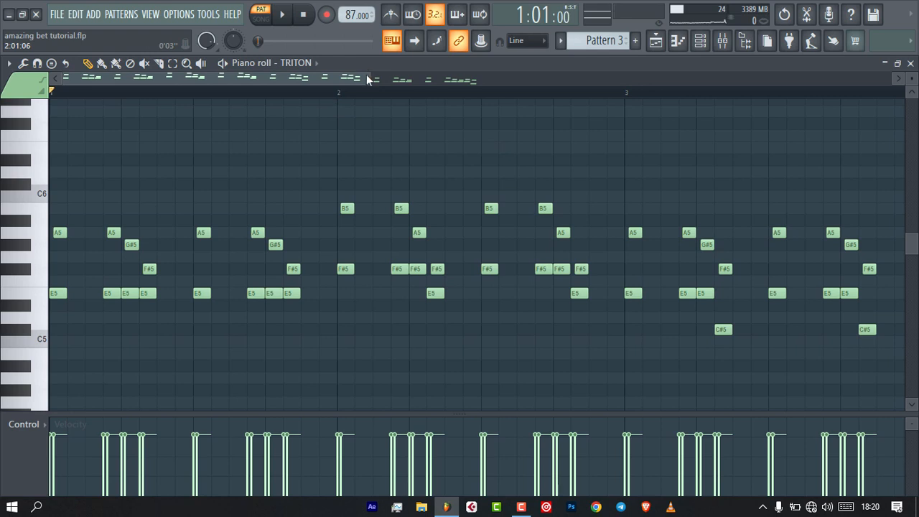
left_click_drag(366, 79, 195, 80)
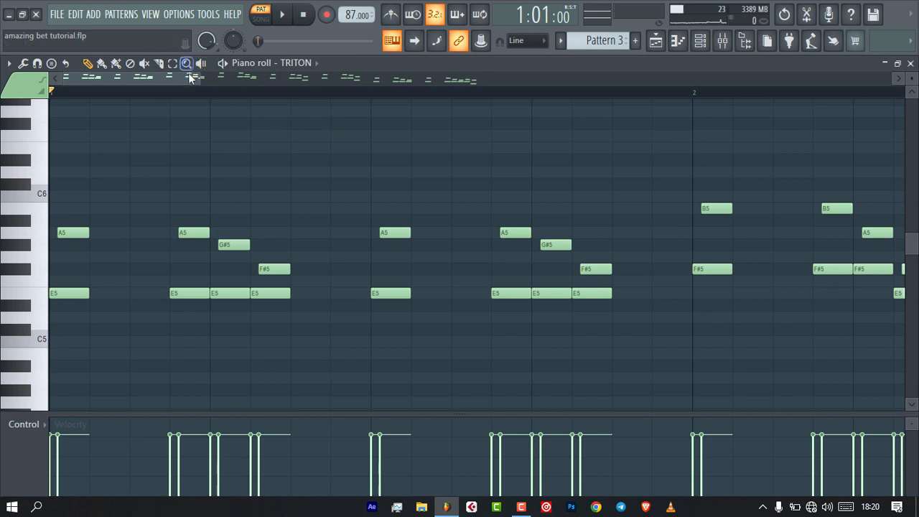
left_click_drag(199, 77, 585, 79)
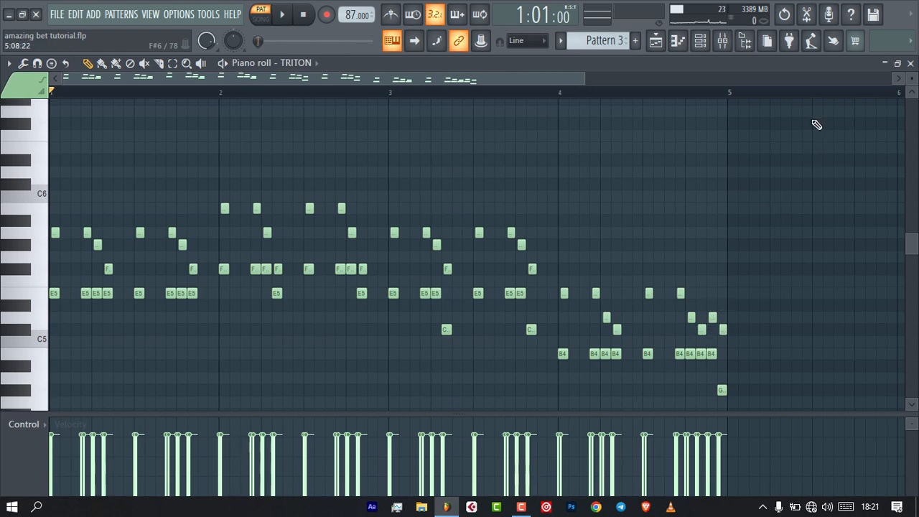
left_click(910, 63)
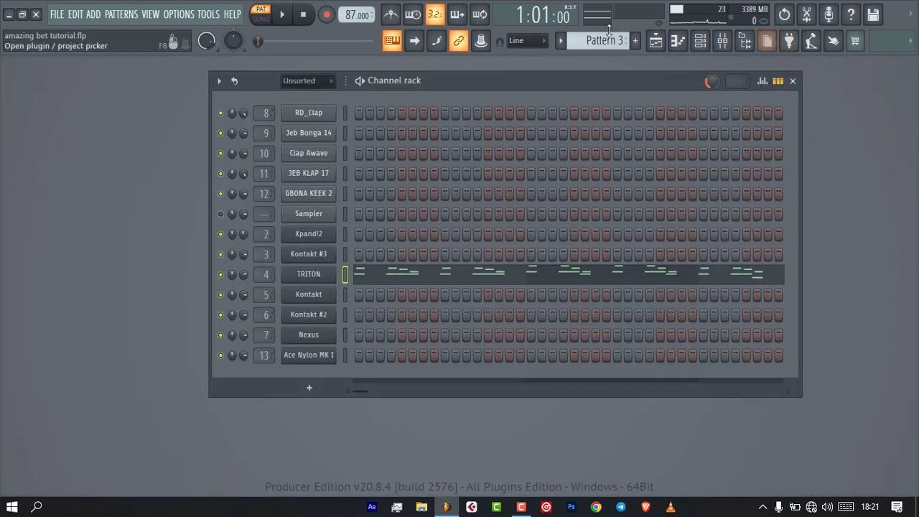
Switch to Pattern 4, select only the Kontakt channel and open its instrument.
scroll(600, 32, "down", 1)
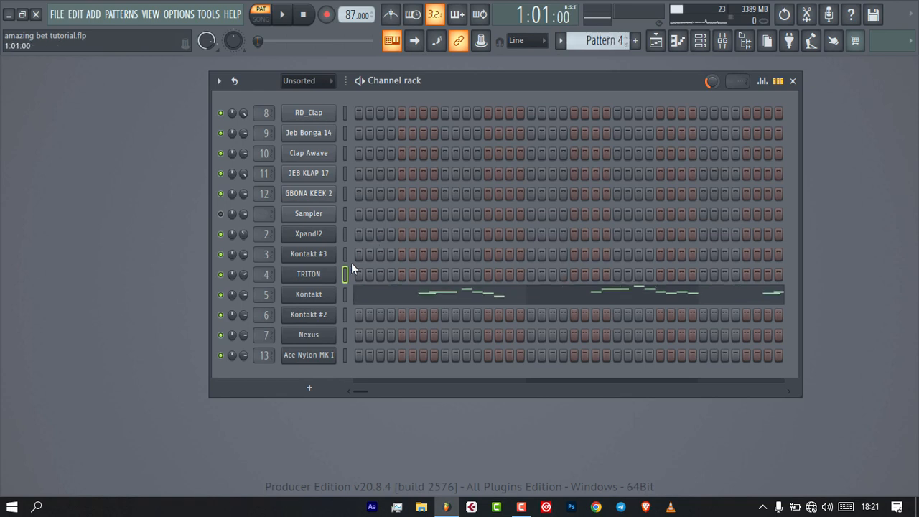
left_click(345, 295)
left_click(323, 296)
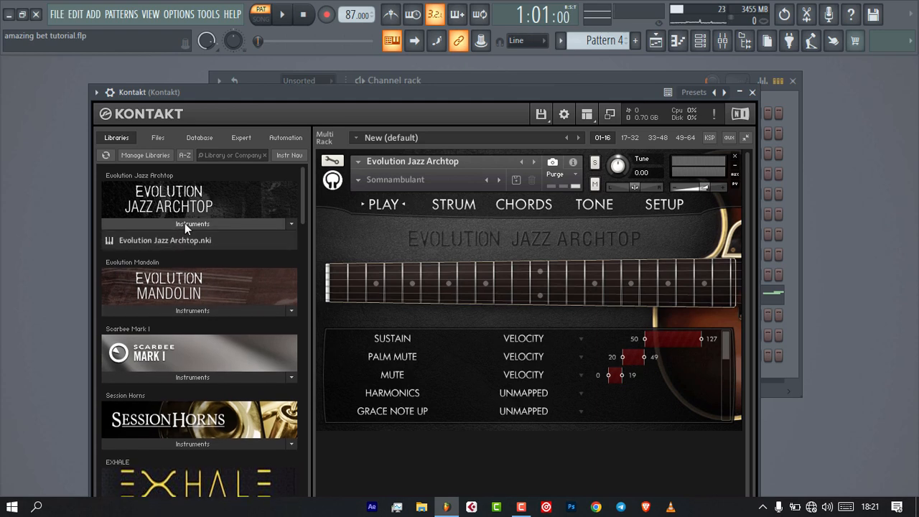
Examine the Evolution Jazz Archtop snapshot list in Kontakt, keeping Somnambulant loaded, and close the instrument.
left_click(358, 180)
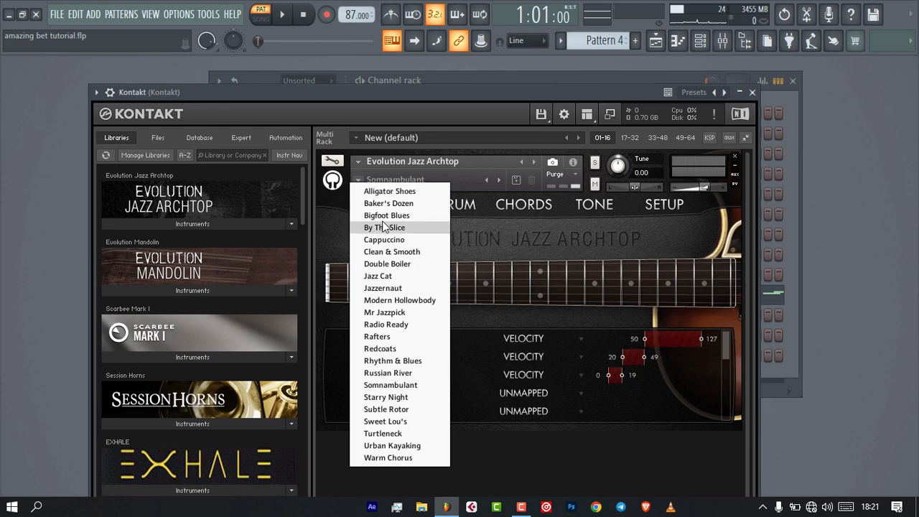
left_click(390, 167)
left_click(362, 180)
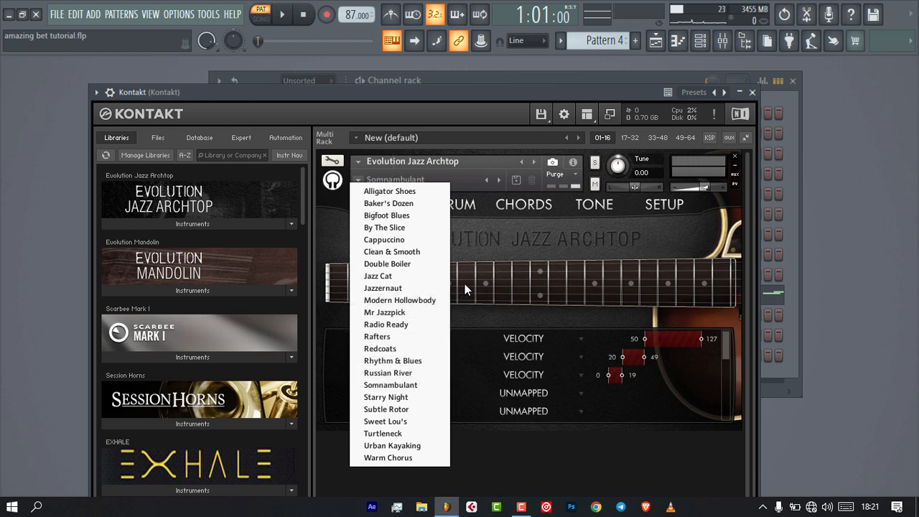
left_click(476, 246)
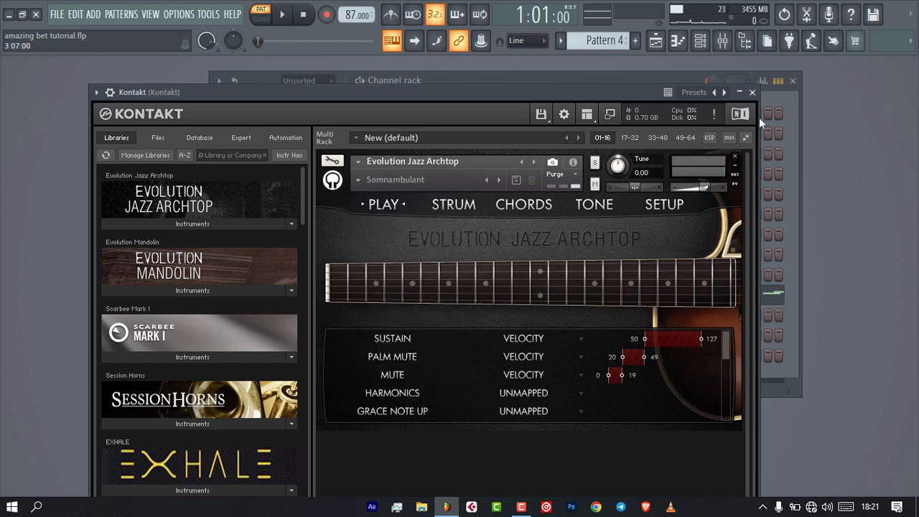
left_click(752, 92)
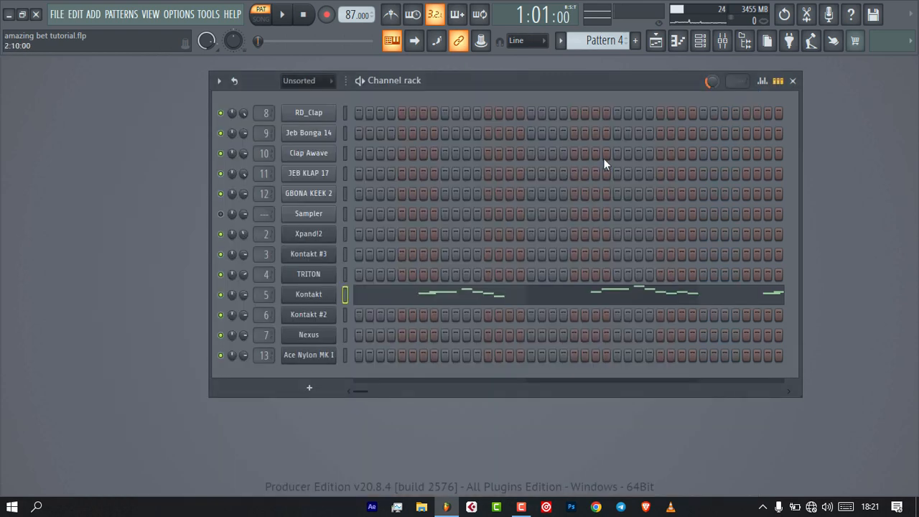
Open the Kontakt notes of Pattern 4 in the piano roll and examine the first three bars more closely.
left_click(408, 298)
scroll(268, 295, "down", 2)
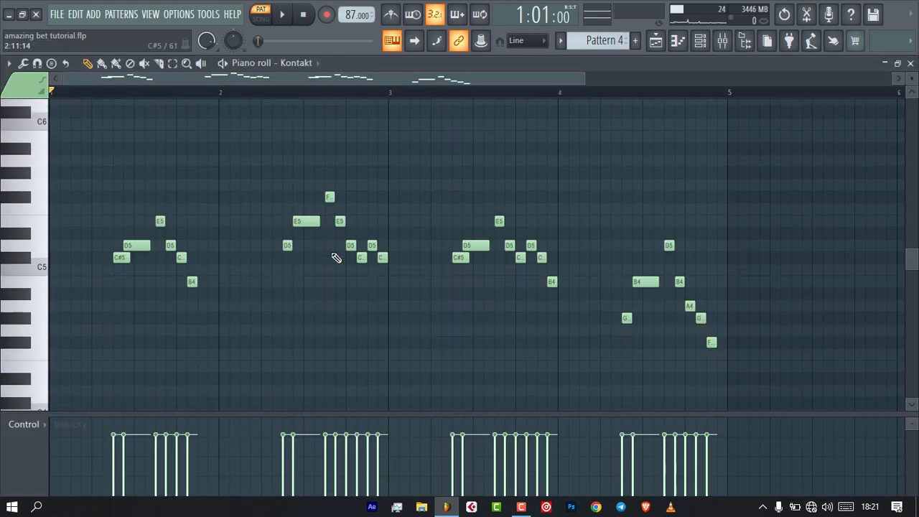
left_click_drag(581, 79, 445, 79)
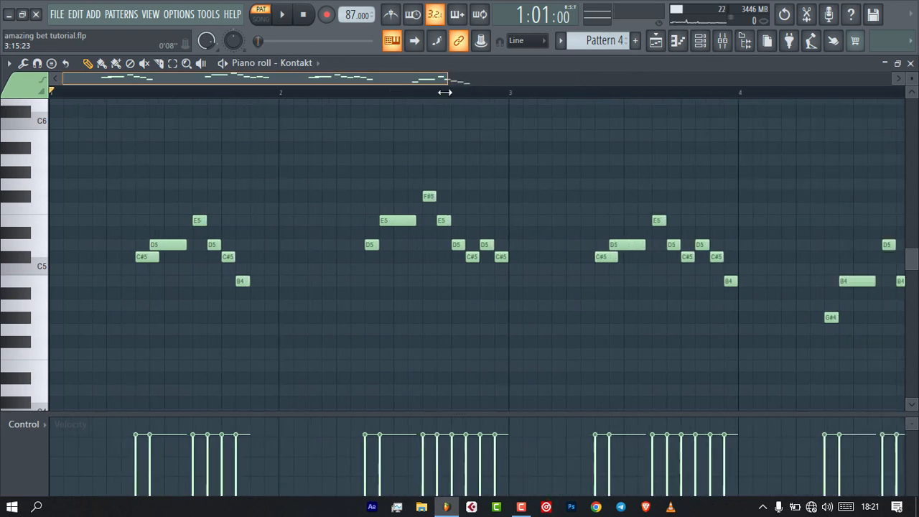
Play back the Kontakt notes of Pattern 4 with all four bars in view, stop playback and close the piano roll.
key("space")
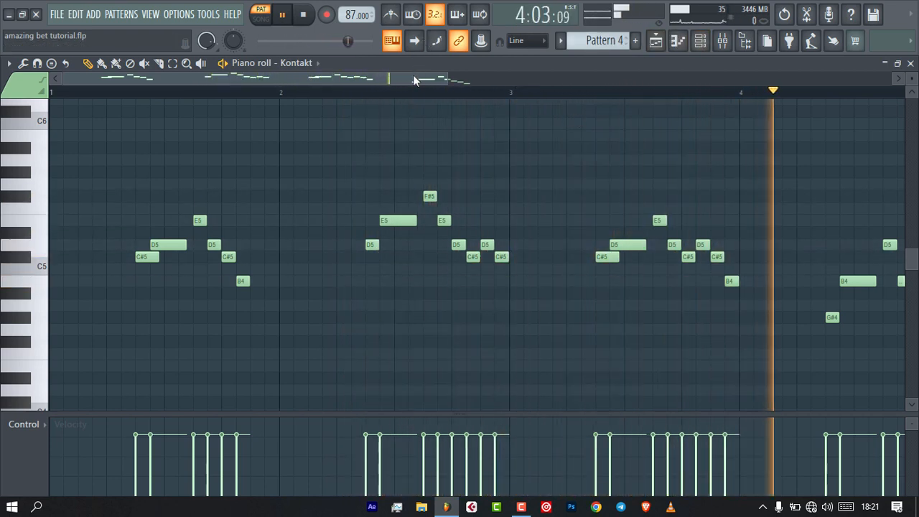
left_click_drag(414, 77, 467, 78)
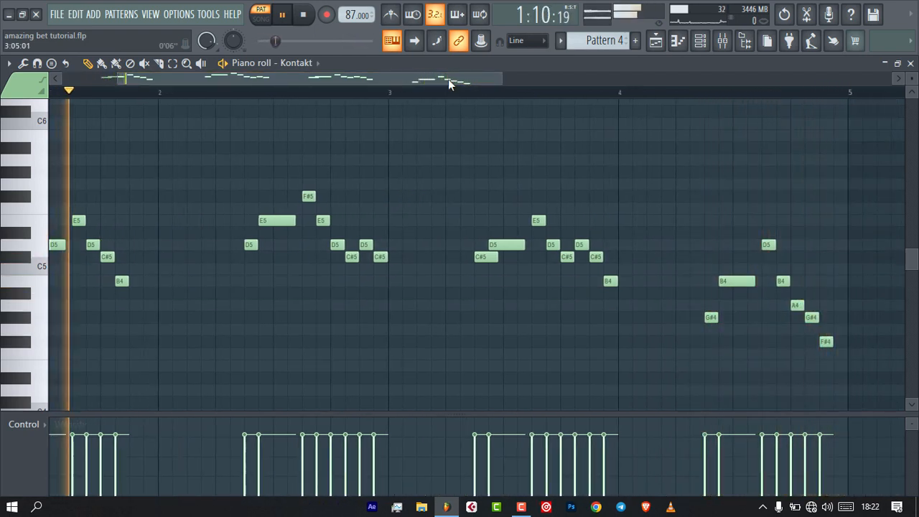
left_click_drag(117, 83, 91, 82)
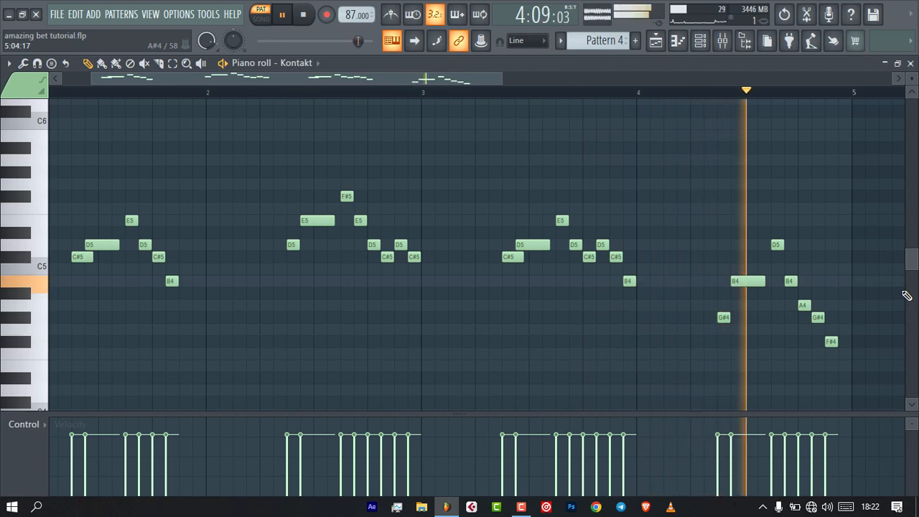
key("space")
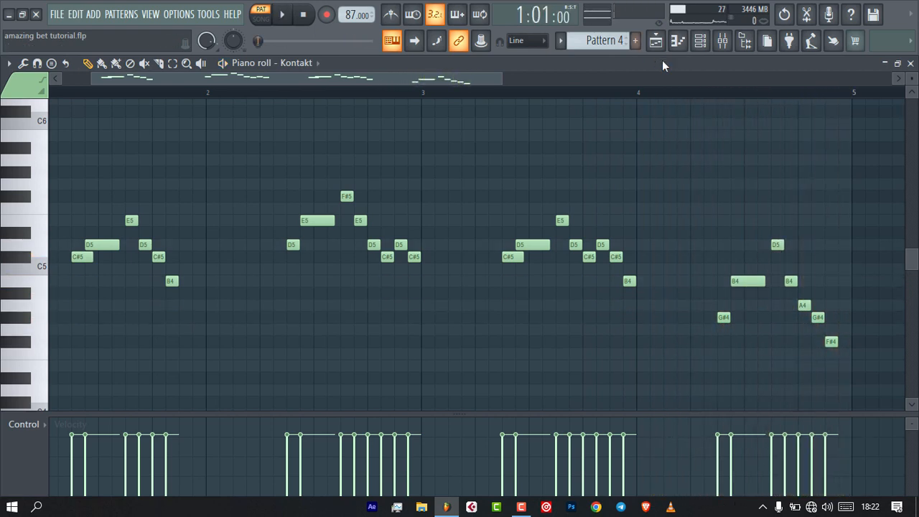
left_click(911, 63)
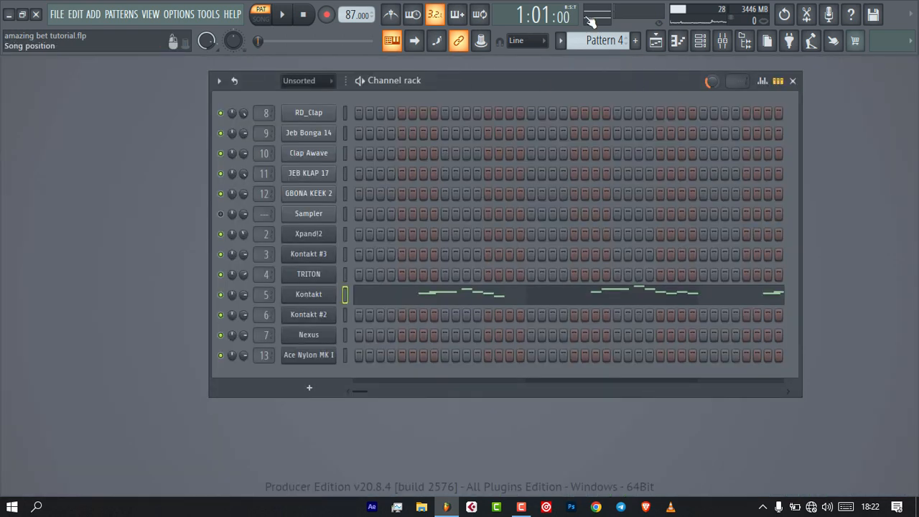
Switch to Pattern 5, open the Kontakt #3 instrument to examine its loaded guitar and snapshot, and close it.
scroll(590, 36, "down", 1)
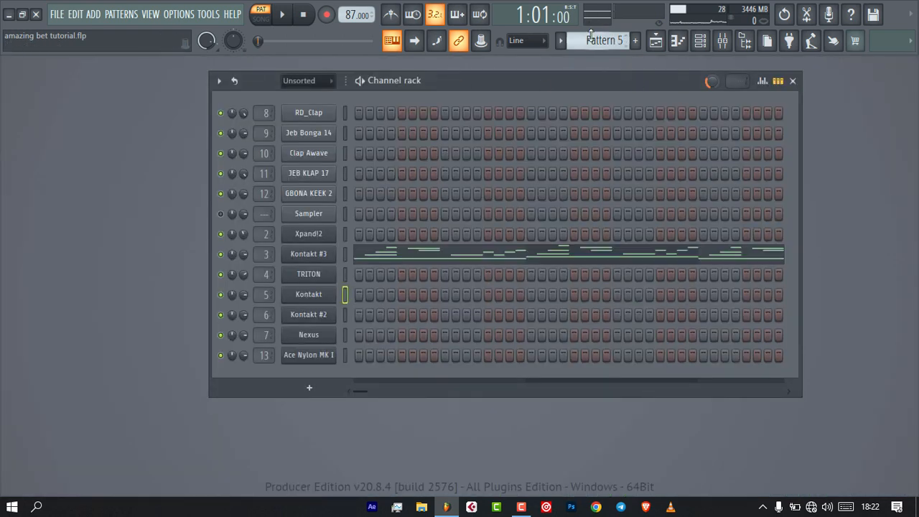
left_click(345, 251)
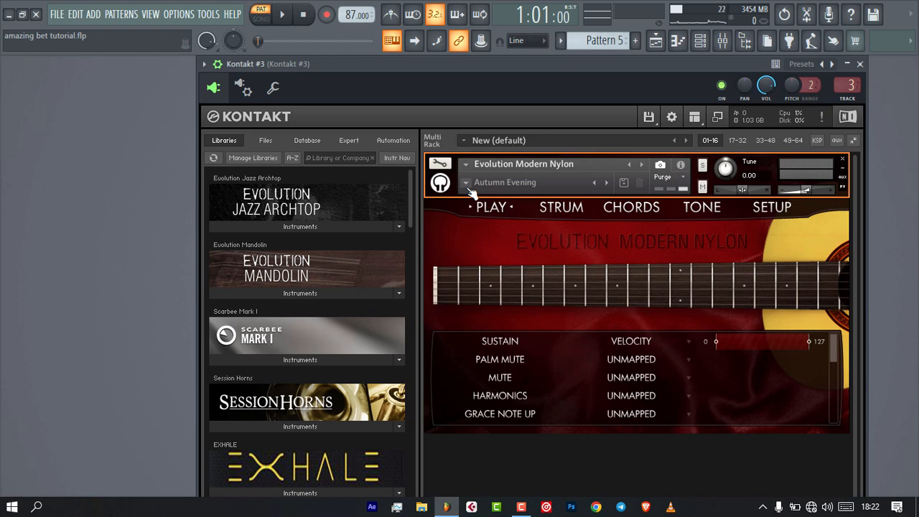
left_click(861, 64)
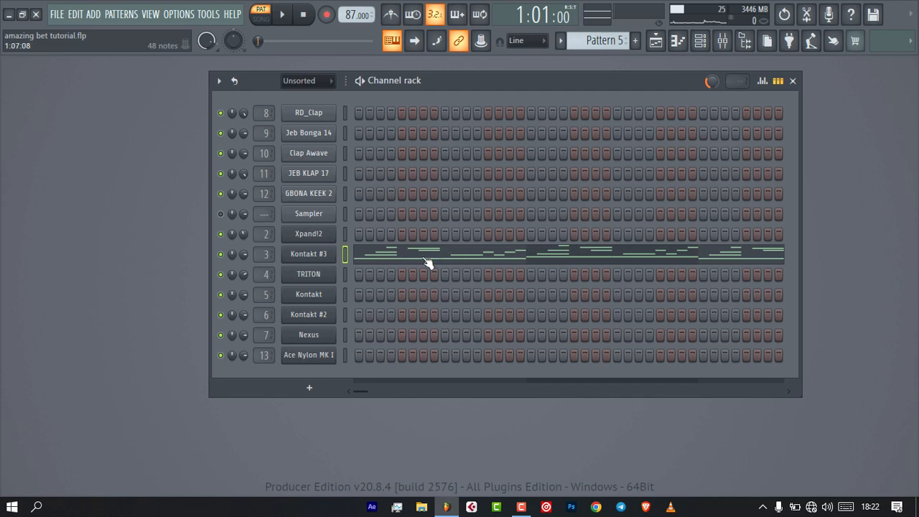
Open the Kontakt #3 notes of Pattern 5, play through all four bars, stop playback and close the piano roll.
left_click(524, 253)
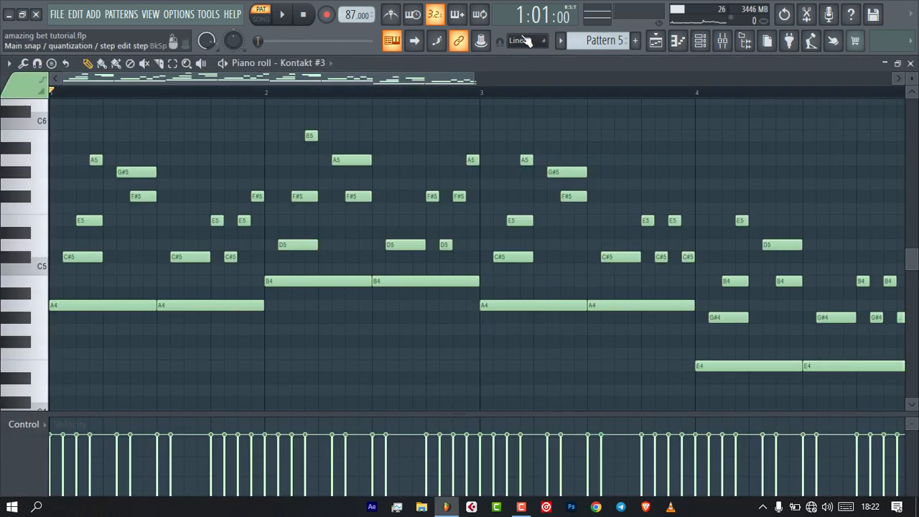
left_click_drag(484, 72, 554, 72)
key("space")
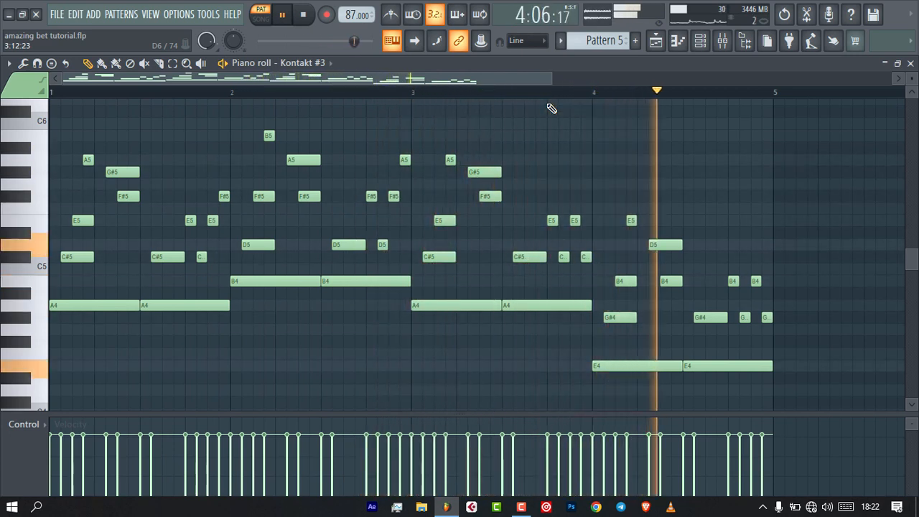
key("space")
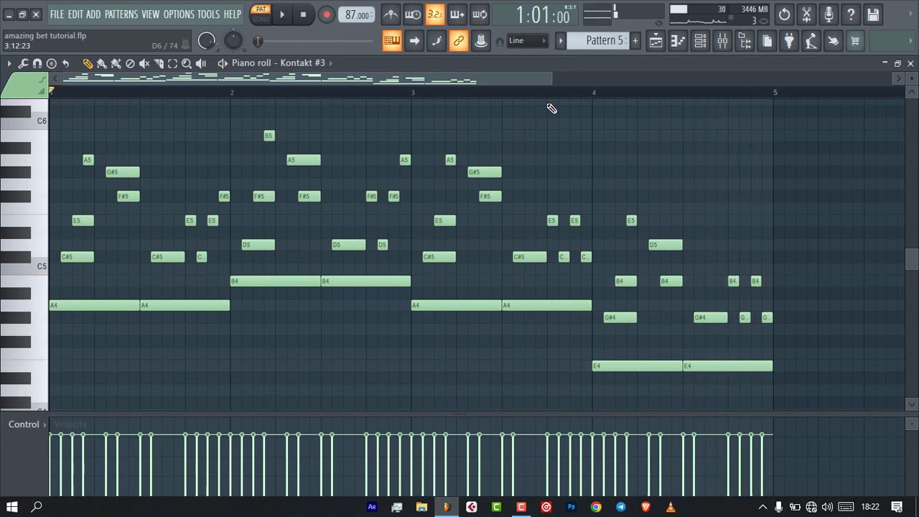
left_click(910, 63)
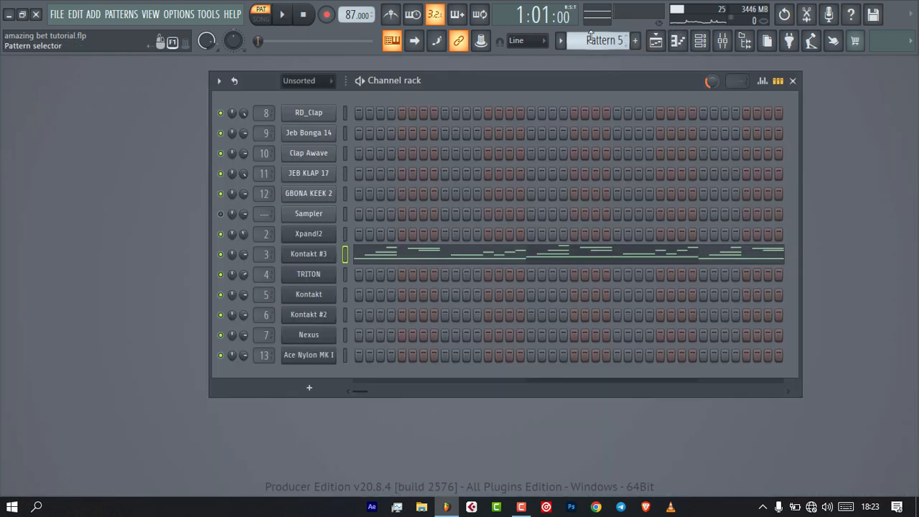
Switch to Pattern 6, open its Kontakt #3 notes and play them through, including the low notes in bar 4.
scroll(590, 36, "down", 2)
scroll(590, 36, "up", 1)
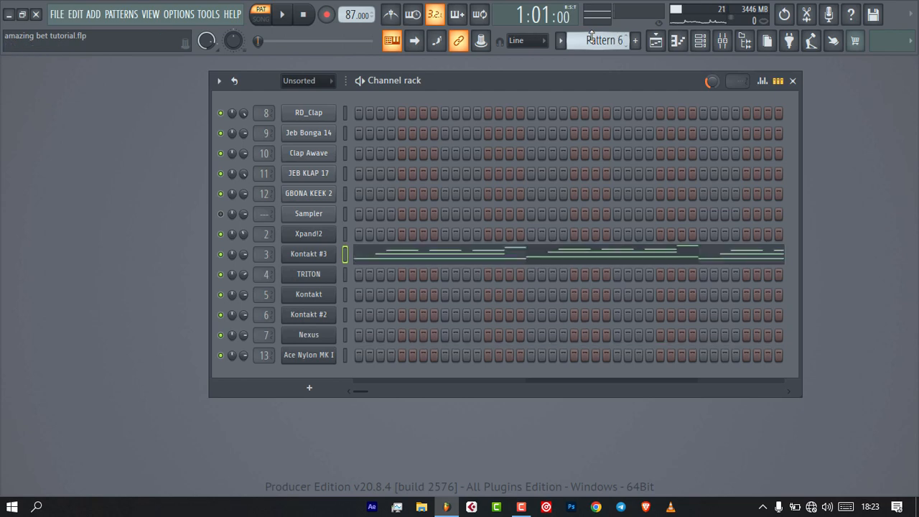
left_click(379, 259)
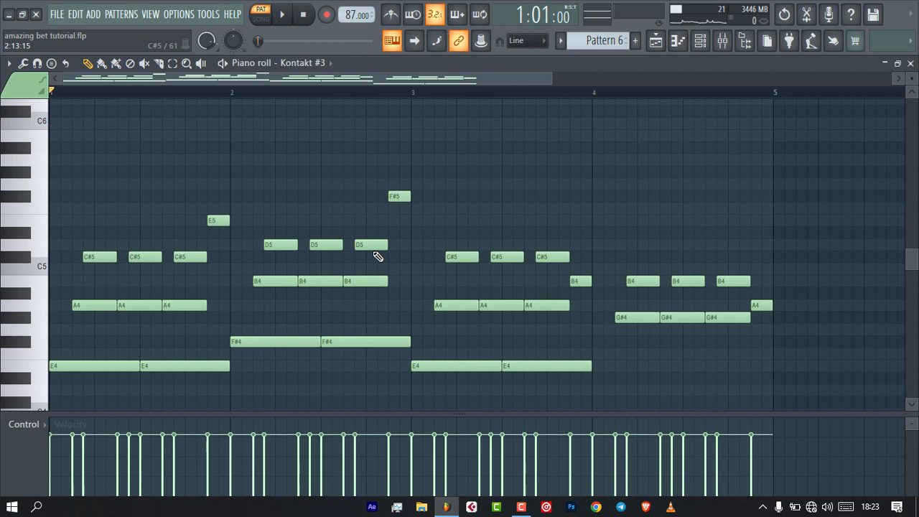
key("space")
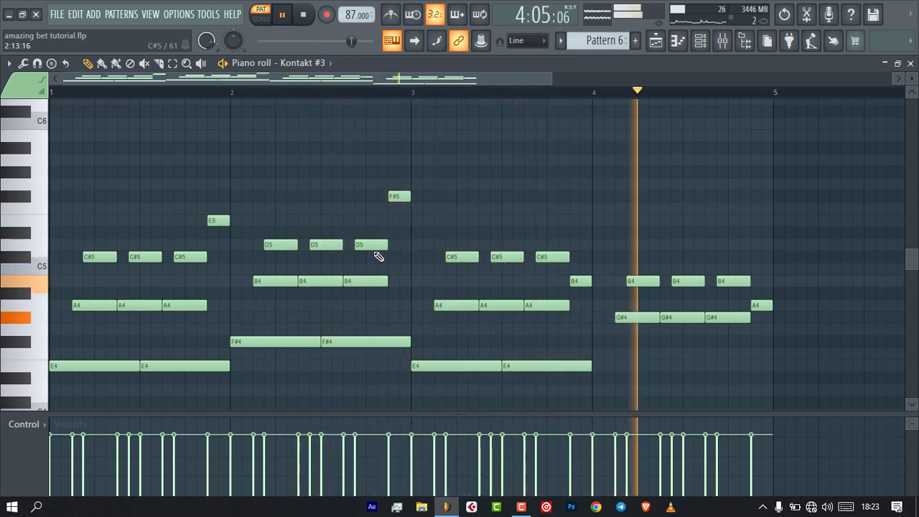
scroll(569, 341, "down", 2)
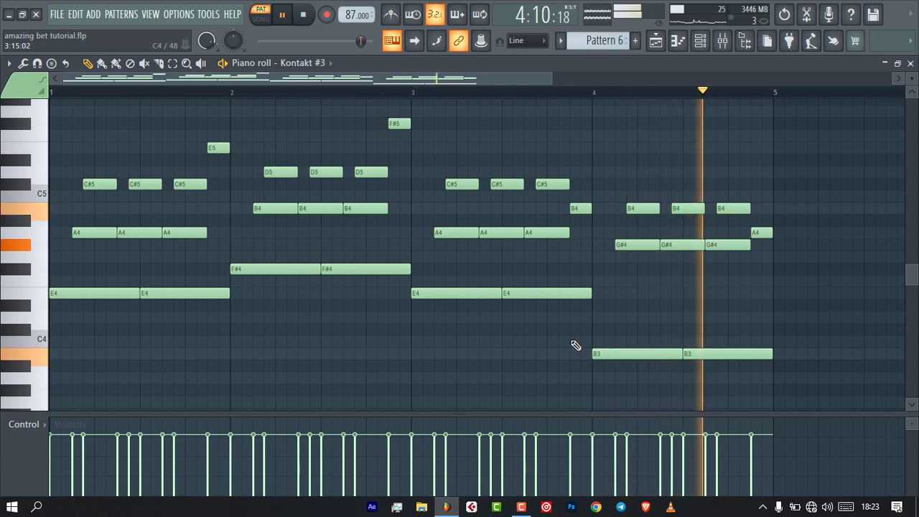
key("space")
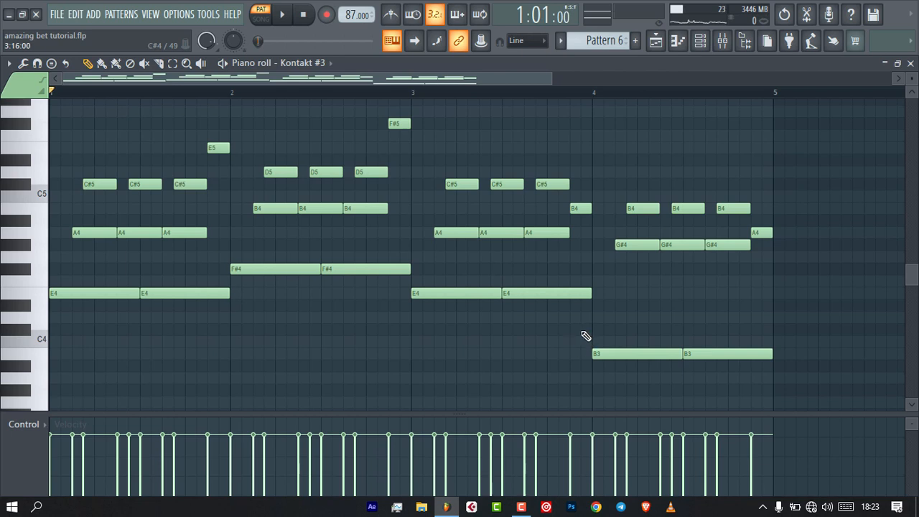
Replay the Pattern 6 Kontakt #3 notes from bar 1 with the full pitch range in view and close the piano roll.
scroll(610, 263, "up", 1)
scroll(609, 263, "down", 1)
scroll(385, 301, "up", 1)
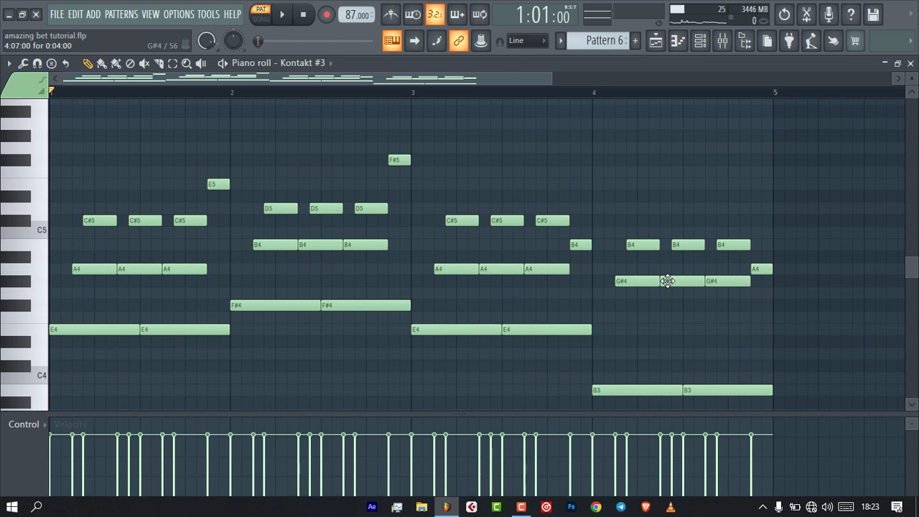
key("space")
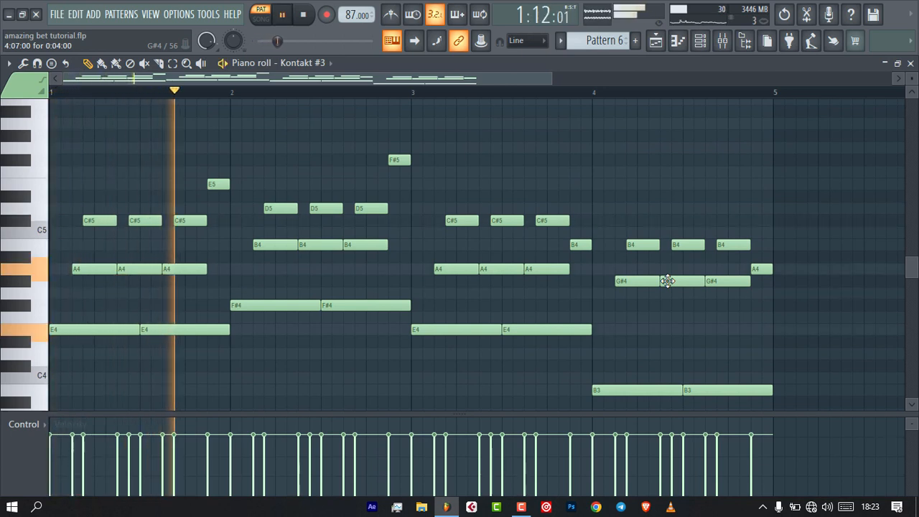
key("space")
key("space")
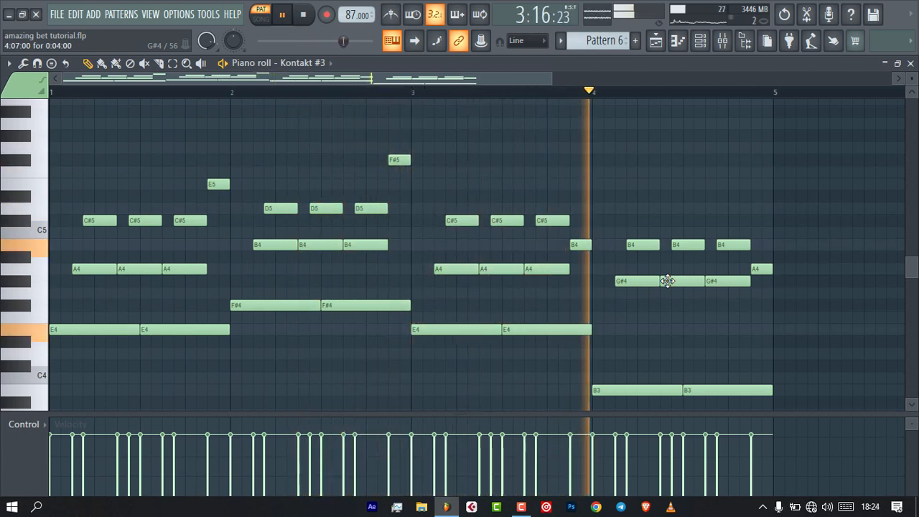
key("space")
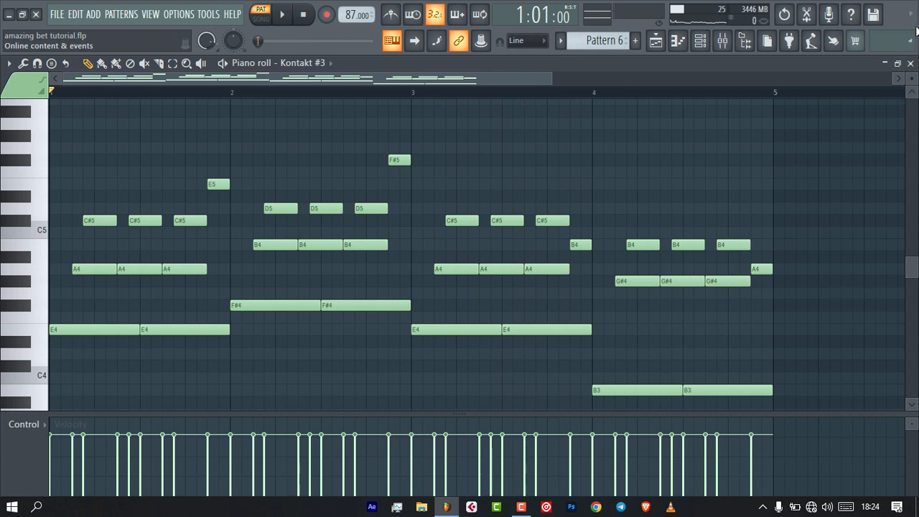
left_click(910, 63)
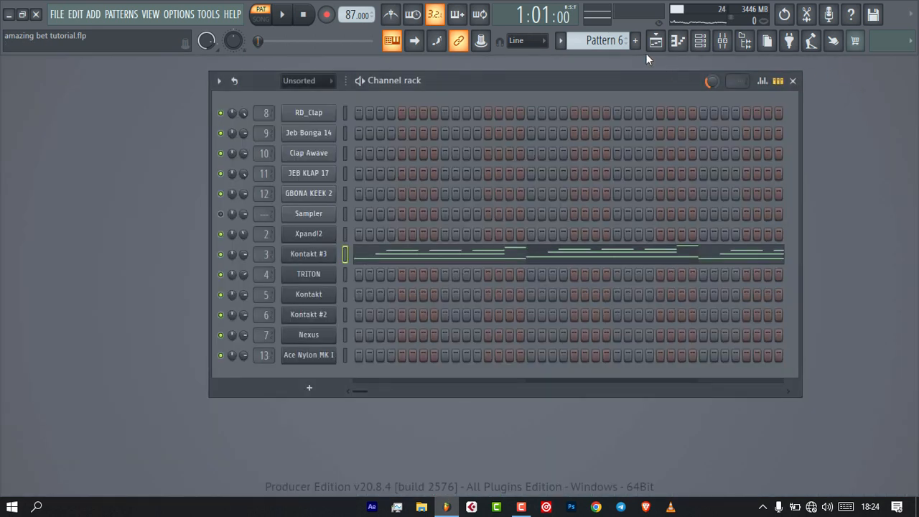
Switch to Pattern 7, open the Nexus instrument to examine its loaded bass preset, and close it.
scroll(603, 40, "down", 1)
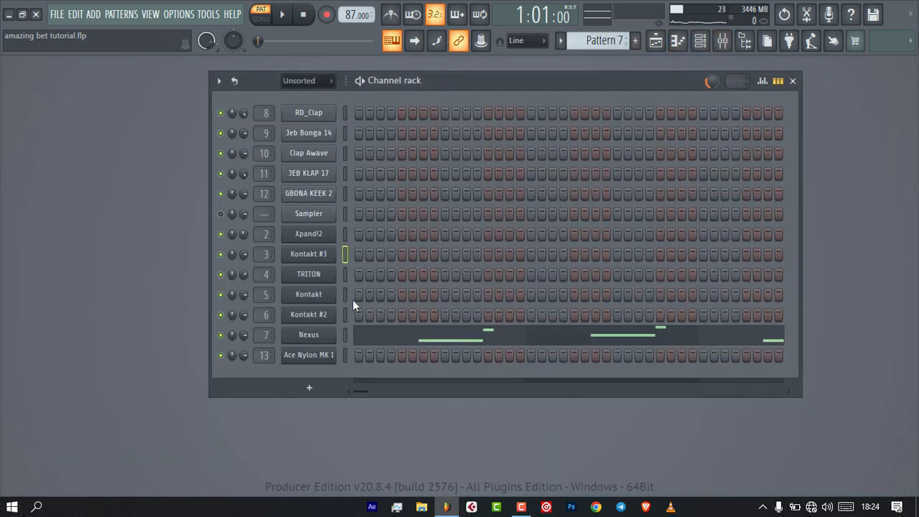
left_click(343, 335)
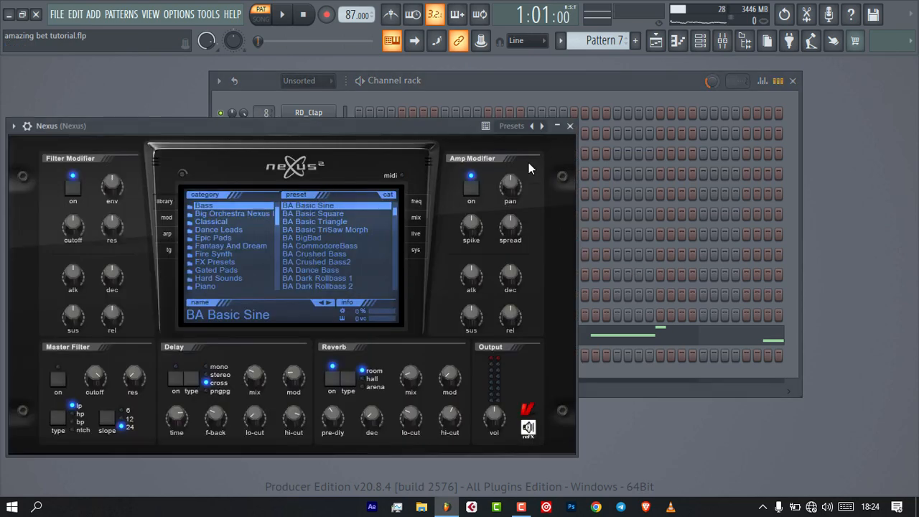
left_click(570, 125)
Open the Nexus notes of Pattern 7, play through all four bars, stop playback and close the piano roll.
left_click(427, 336)
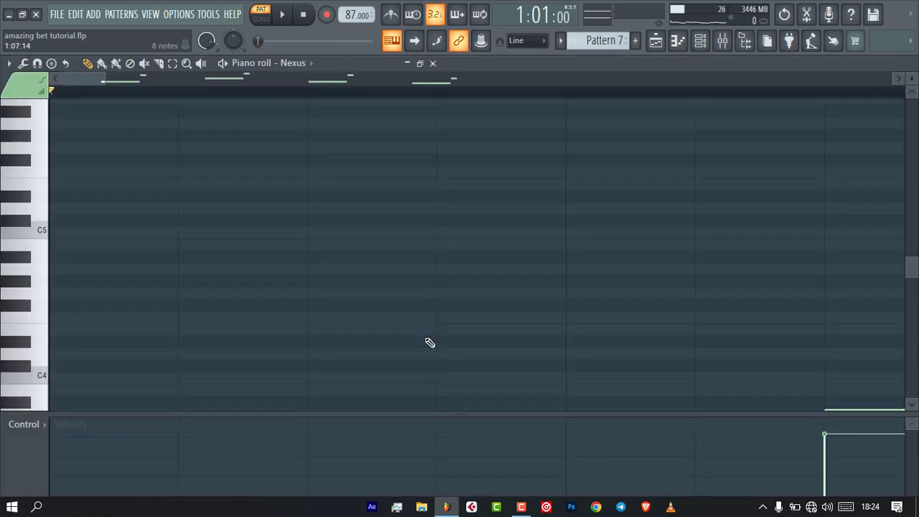
scroll(493, 275, "down", 4)
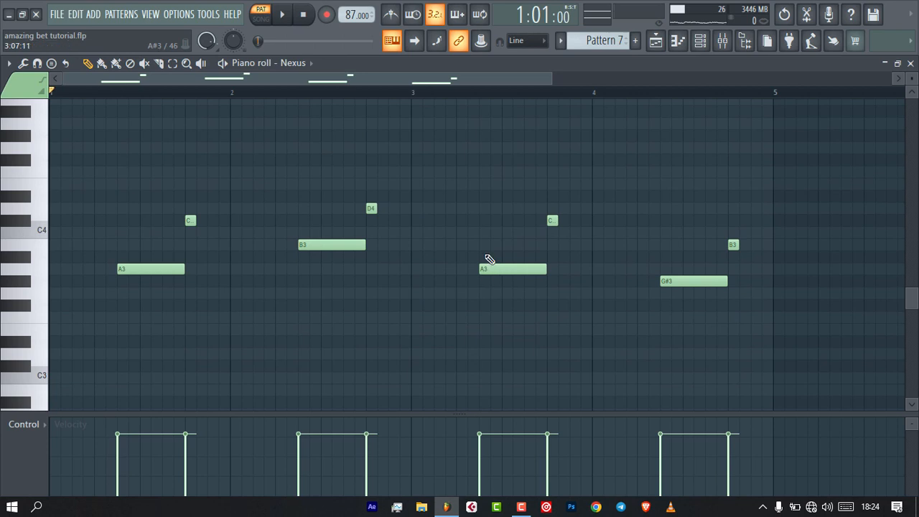
key("space")
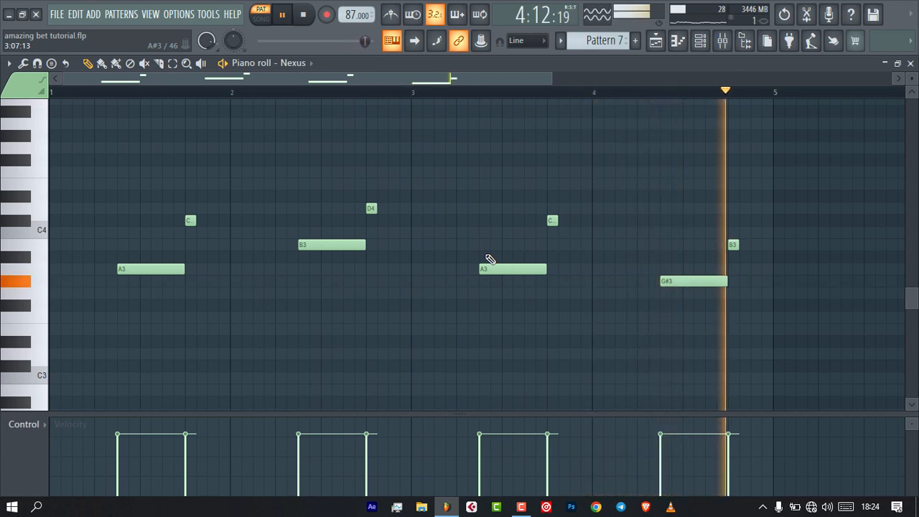
key("space")
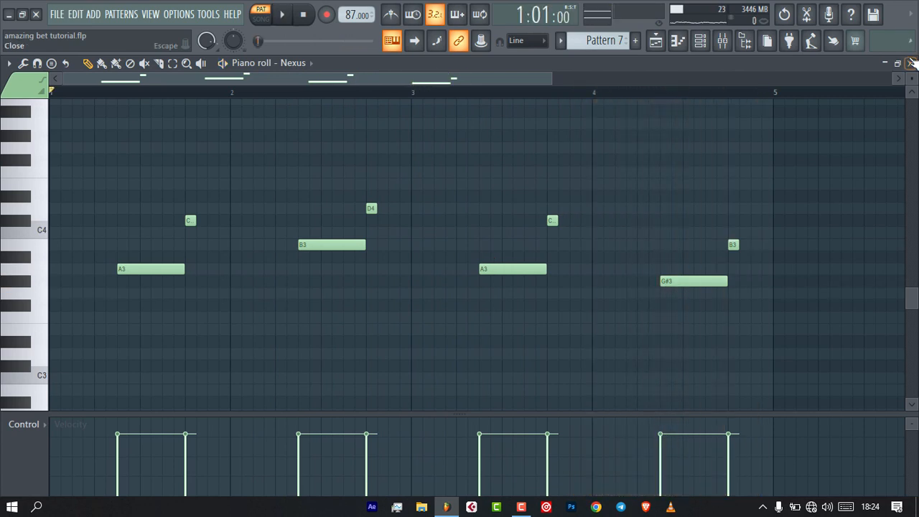
left_click(911, 63)
Switch to Pattern 8, open its Nexus notes, play through the four bars, stop playback and close the piano roll.
scroll(606, 41, "down", 1)
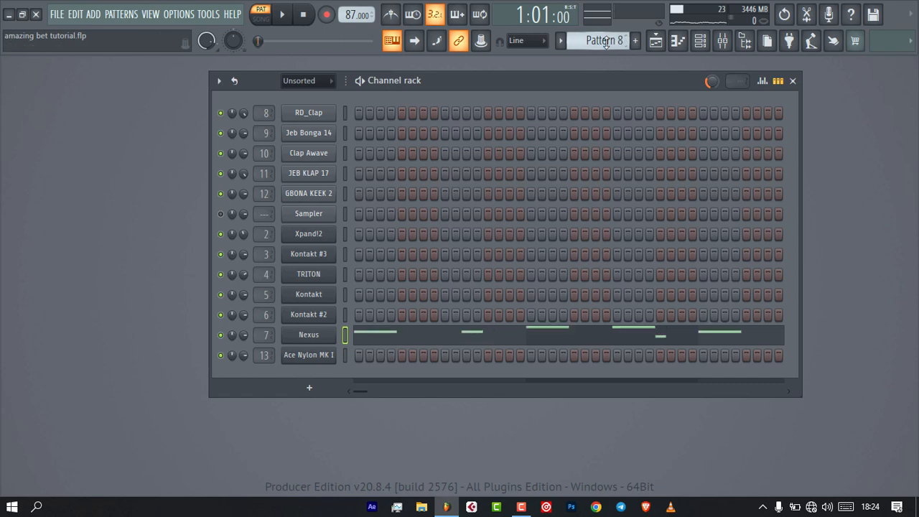
left_click(370, 336)
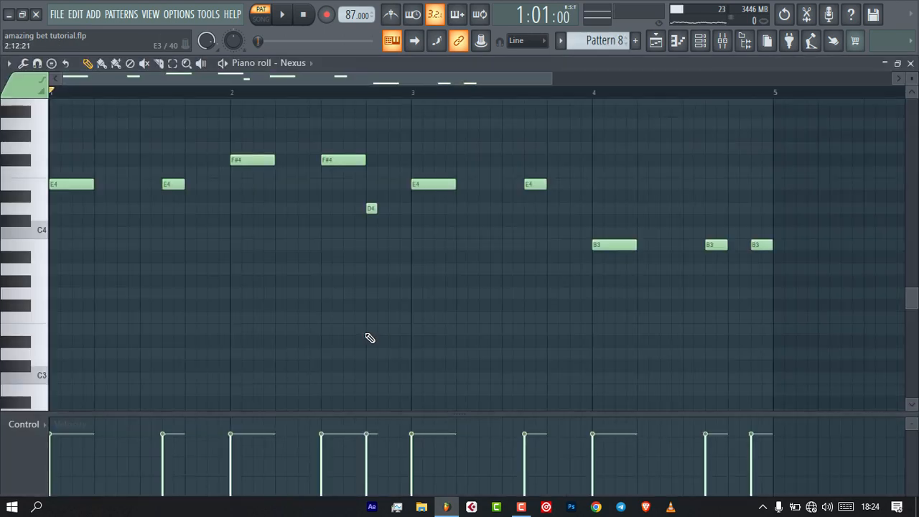
scroll(370, 337, "up", 2)
key("space")
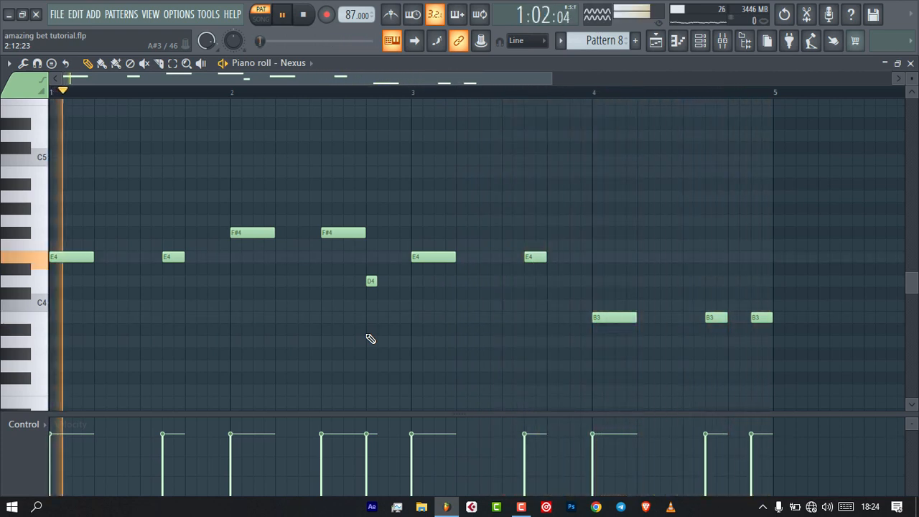
key("space")
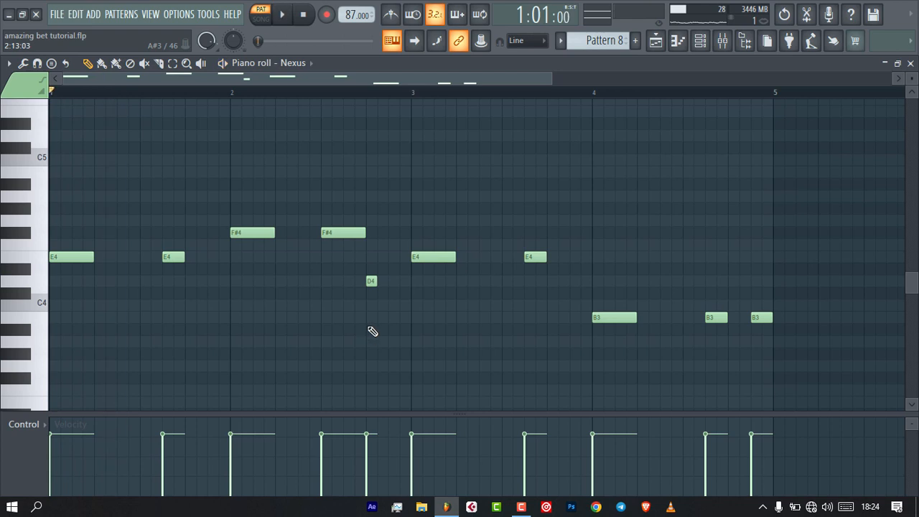
left_click(911, 64)
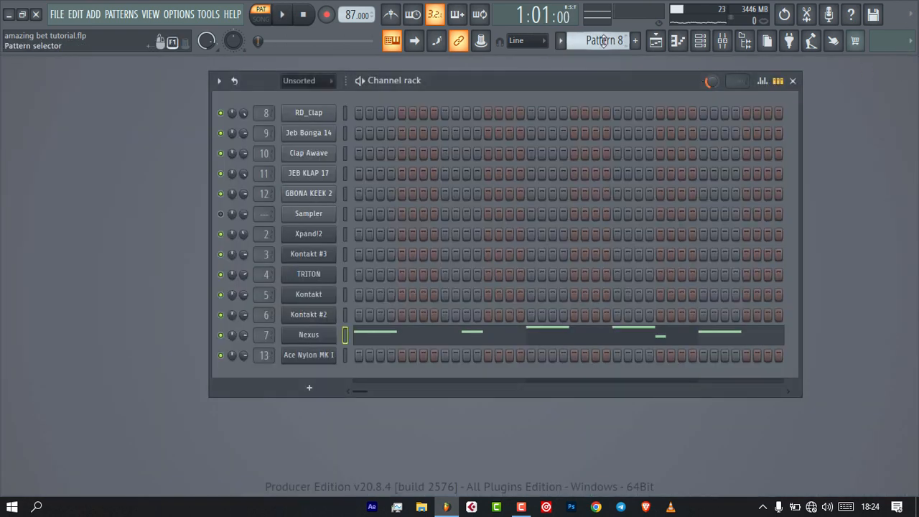
Switch to Pattern 9 and open the Kontakt channel's instrument to examine its snapshot.
scroll(603, 41, "down", 1)
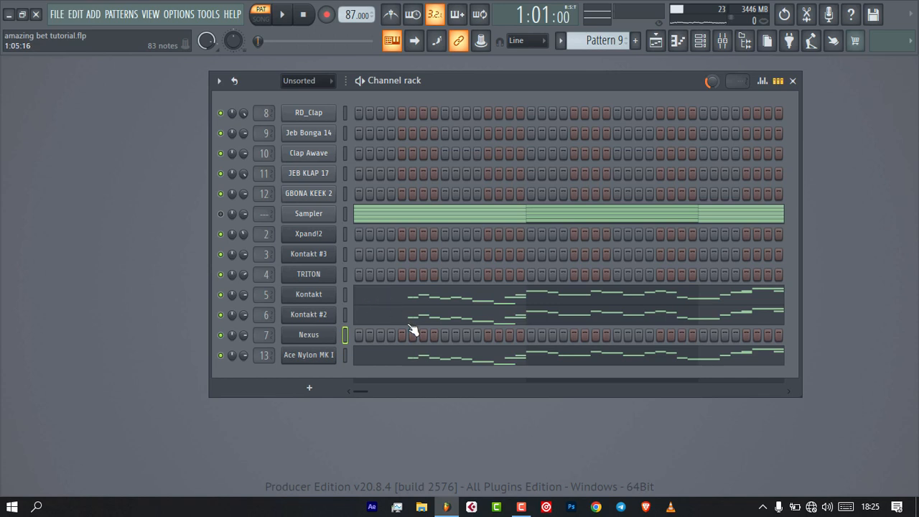
left_click(344, 293)
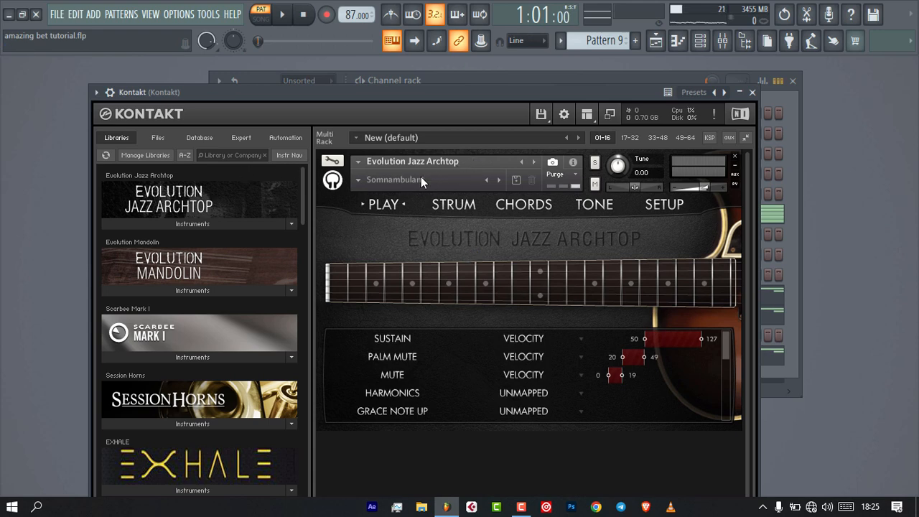
Close the Kontakt instrument, open Kontakt #2 and find its Clarinet Soft Octave patch among the TAQSIM Pro wind instruments.
left_click(752, 92)
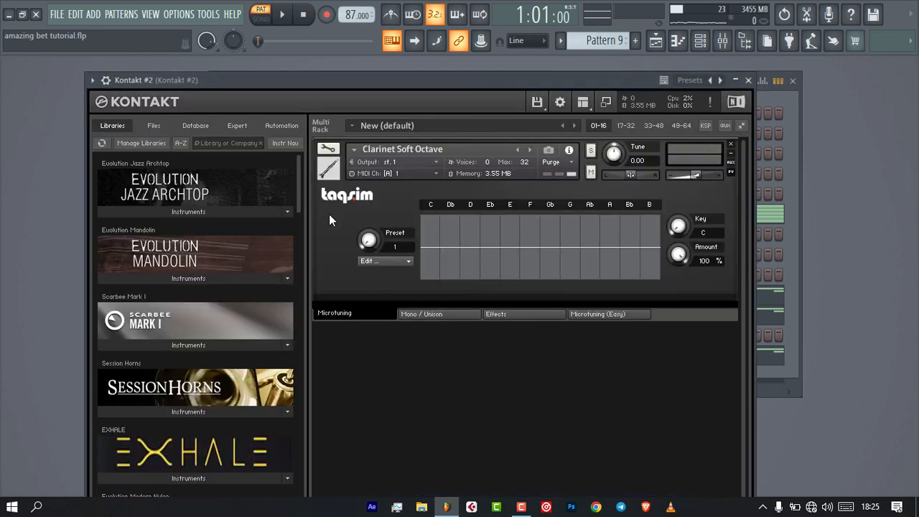
scroll(255, 312, "down", 10)
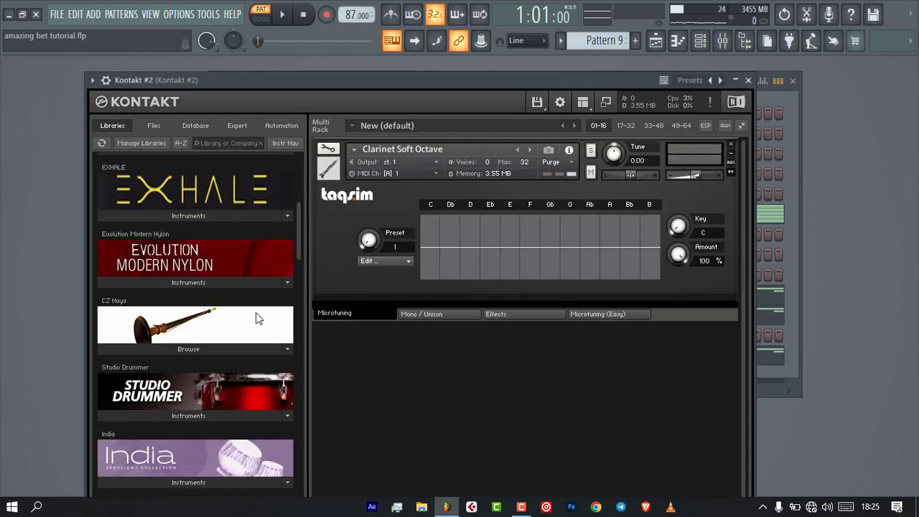
scroll(257, 313, "down", 15)
scroll(209, 316, "up", 5)
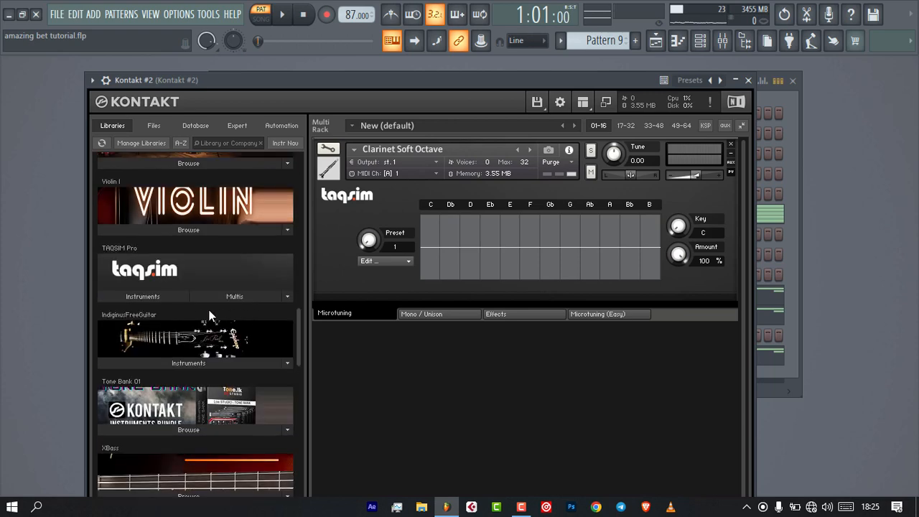
left_click(165, 297)
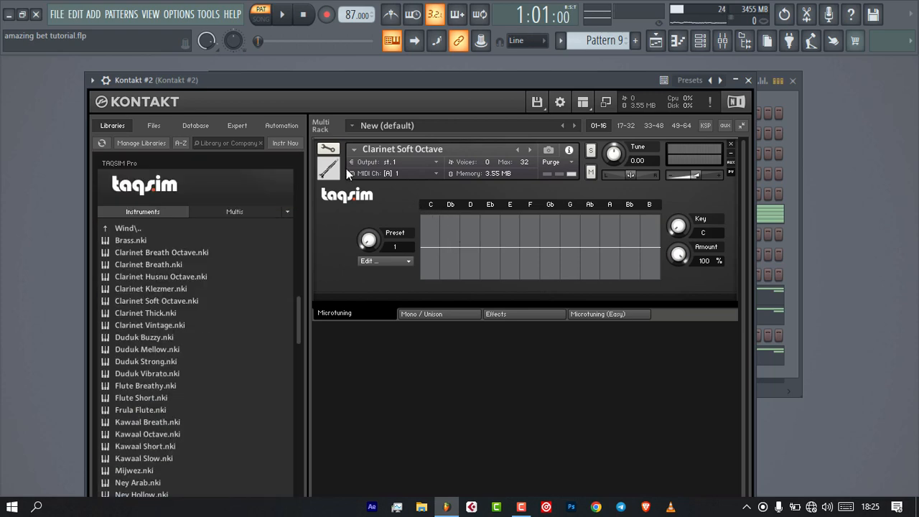
left_click(132, 230)
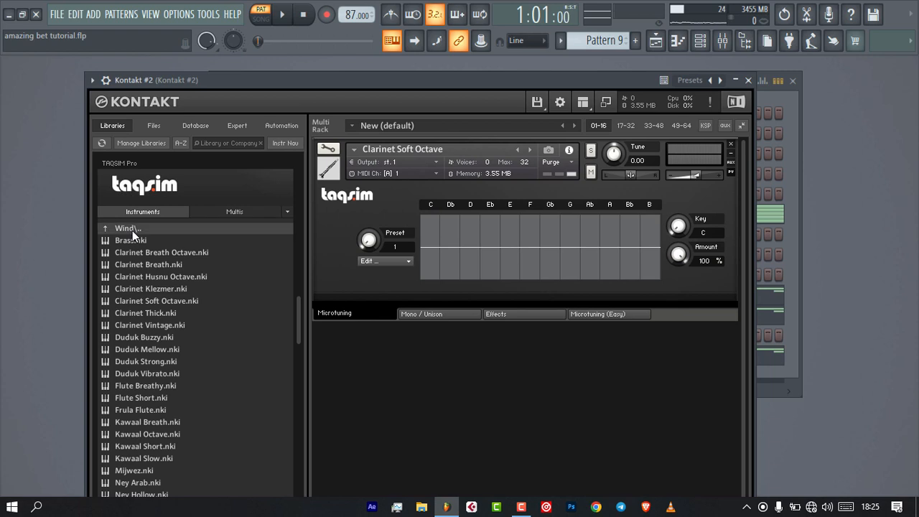
left_click(130, 274)
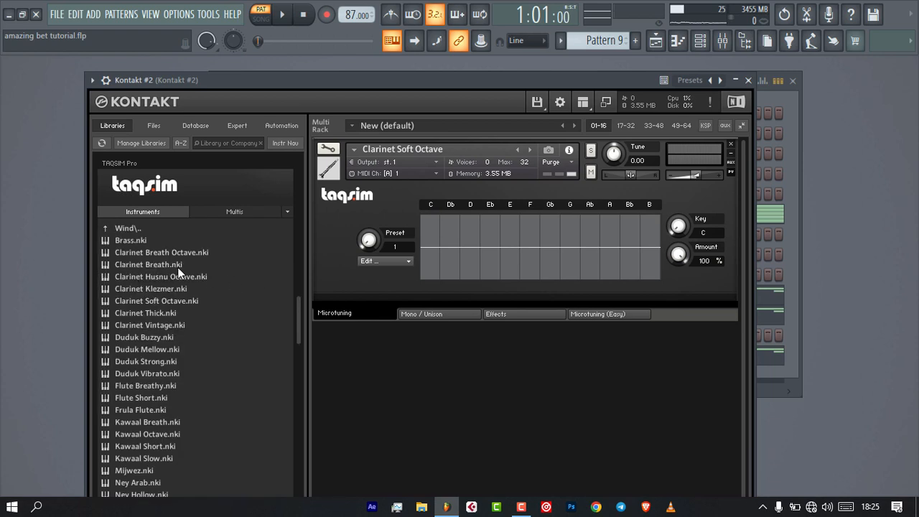
scroll(177, 267, "down", 4)
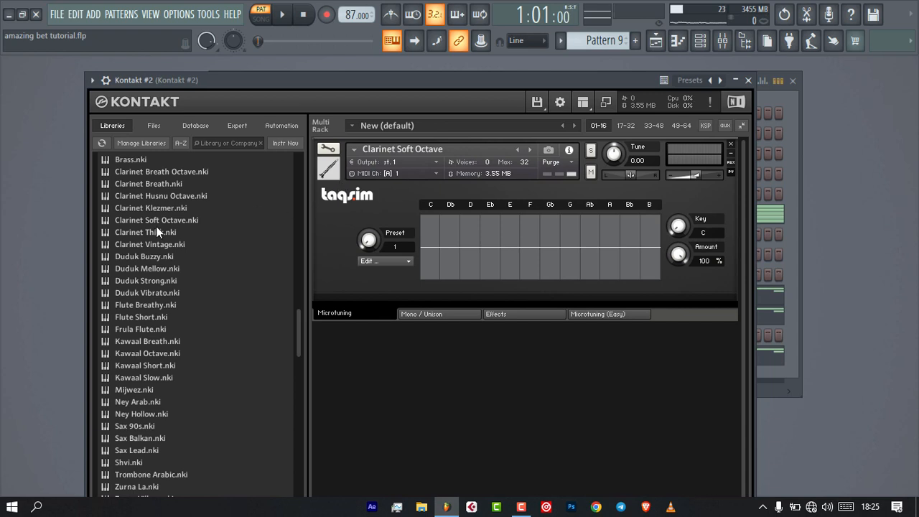
left_click(181, 219)
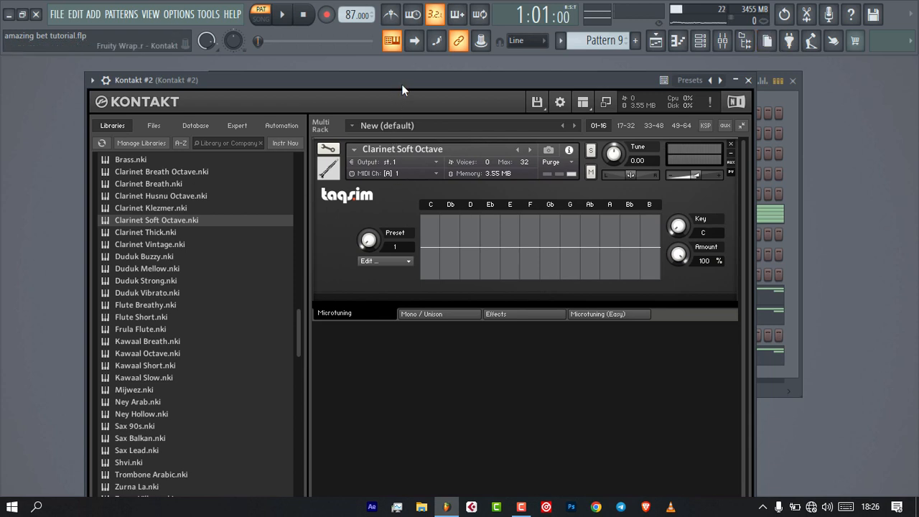
Play a few test notes on the Clarinet Soft Octave patch, then close Kontakt #2.
key("b")
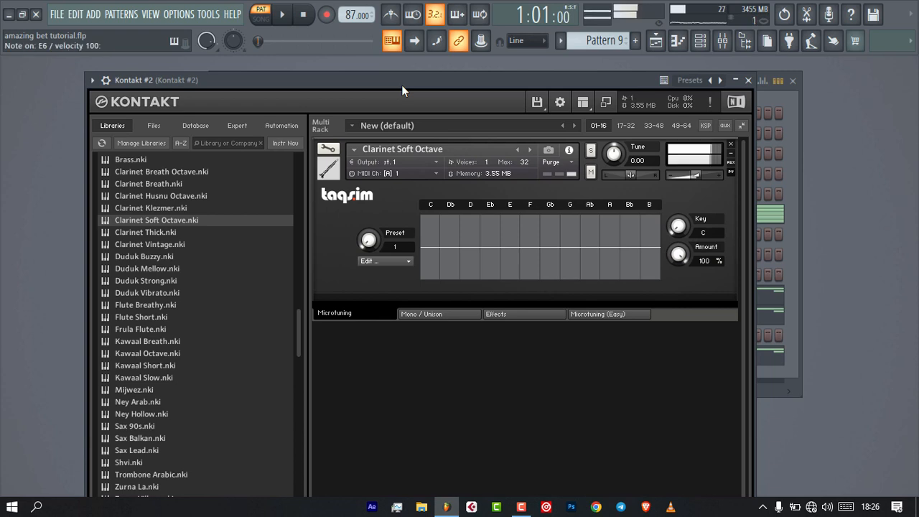
key("n")
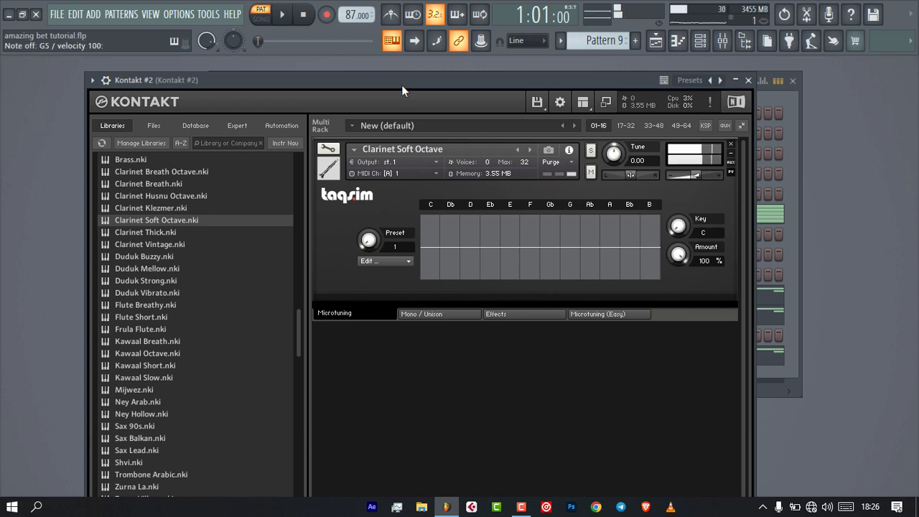
key("b")
key("v")
key("c")
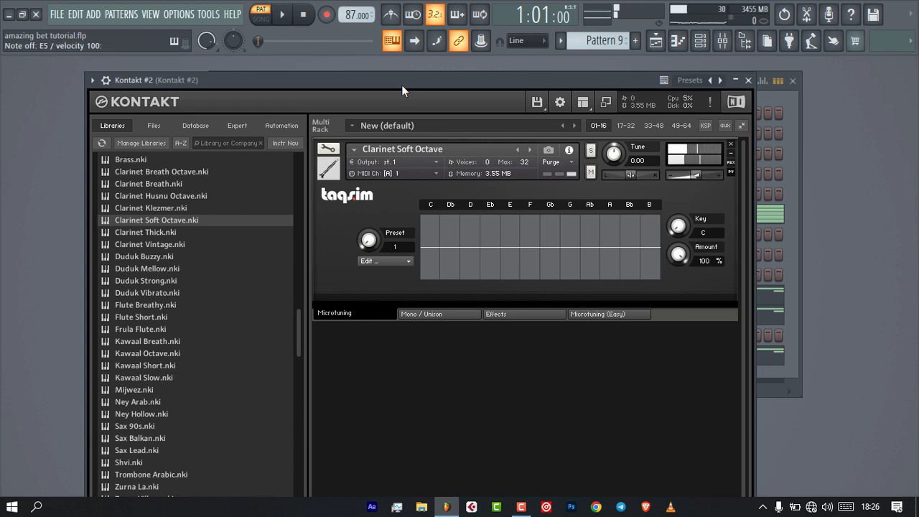
left_click(748, 80)
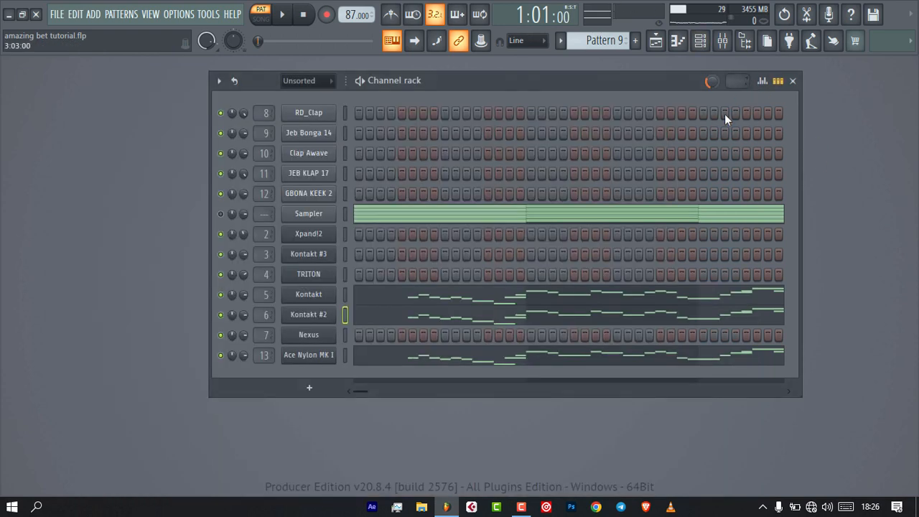
Open the Ace Nylon MK I channel to examine its Essential Guitars preset in FLEX, close it and play a few test notes.
left_click(343, 355)
left_click(330, 355)
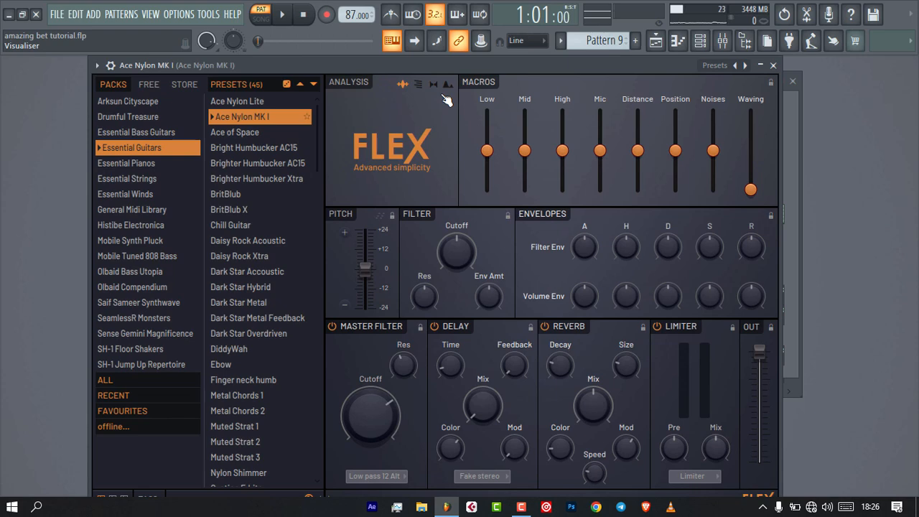
left_click(773, 66)
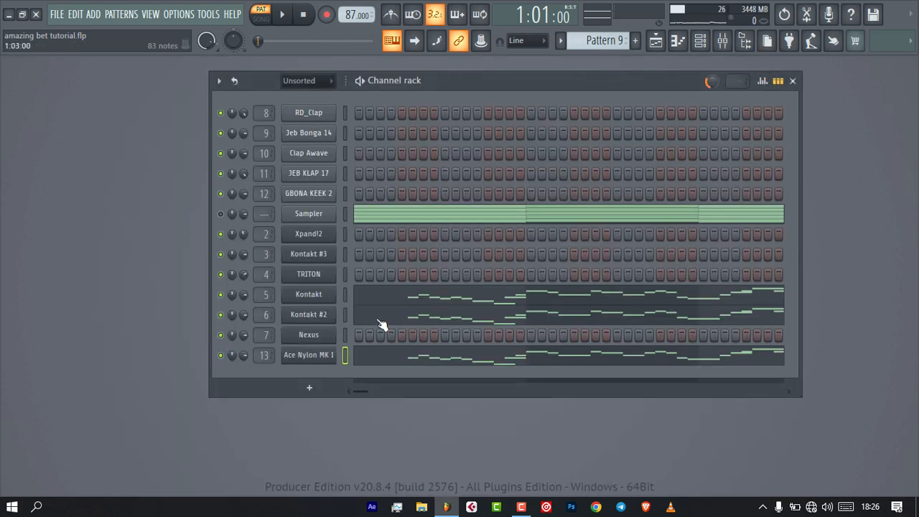
key("n")
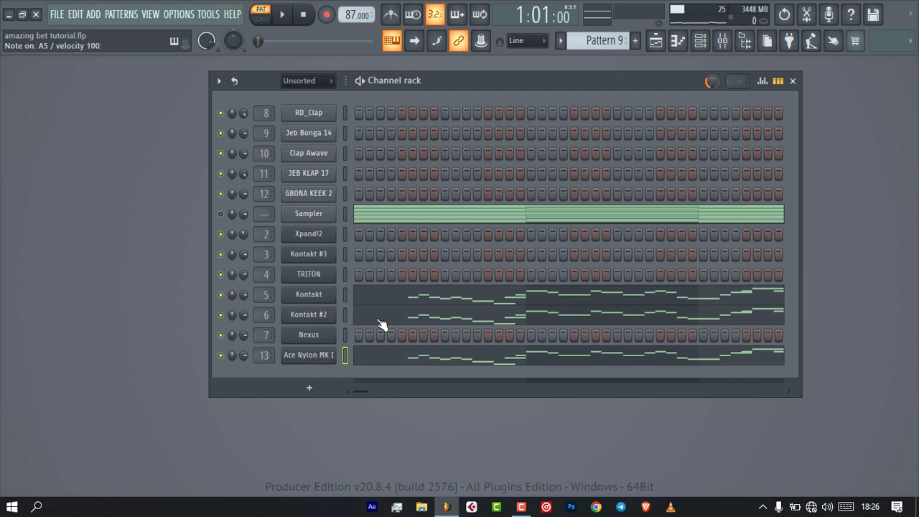
key("n")
key("g")
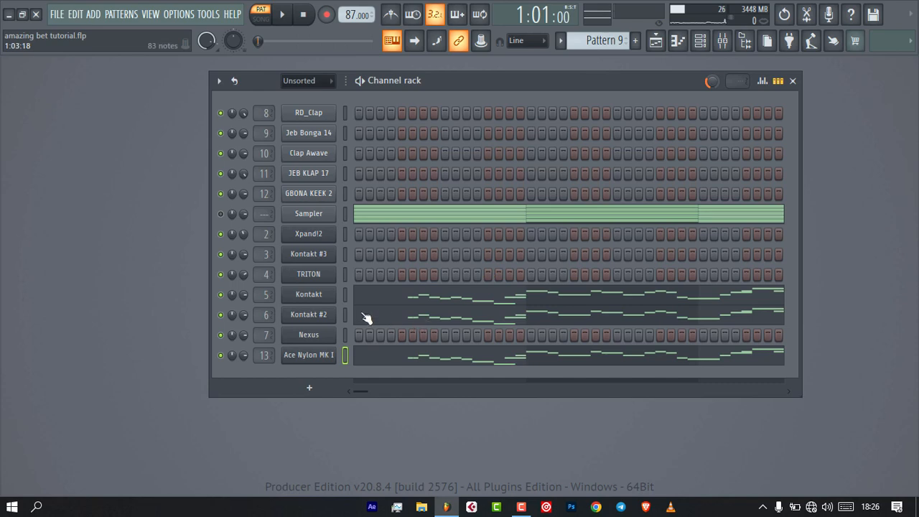
Open the Kontakt channel's notes in Pattern 9, examine the melody and close the piano roll.
left_click(476, 303)
scroll(517, 357, "down", 3)
scroll(518, 354, "down", 3)
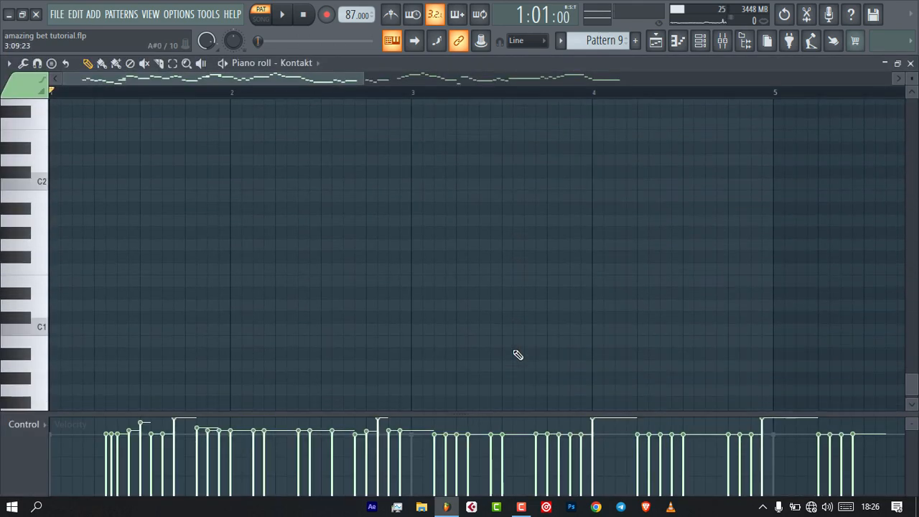
scroll(518, 354, "up", 3)
scroll(518, 353, "up", 5)
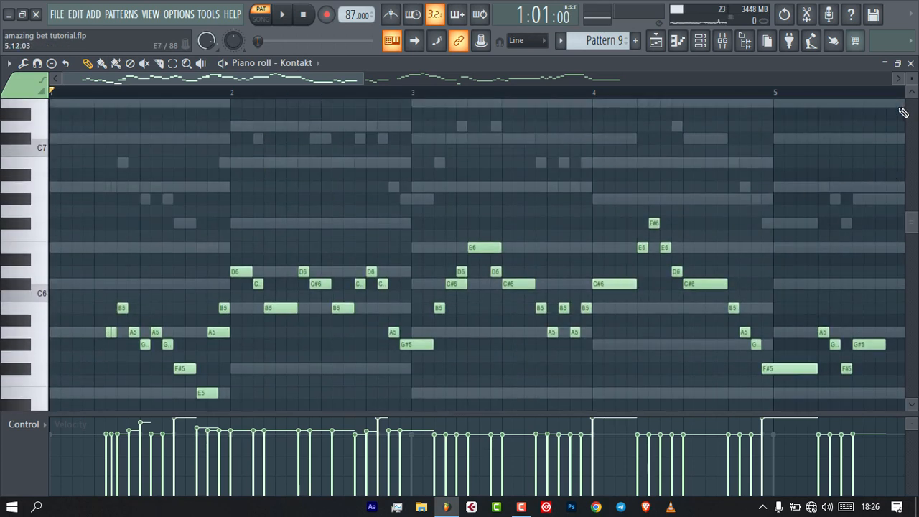
left_click(910, 63)
Open the Kontakt #2 notes of Pattern 9, examine the clarinet melody and close the piano roll.
left_click(398, 323)
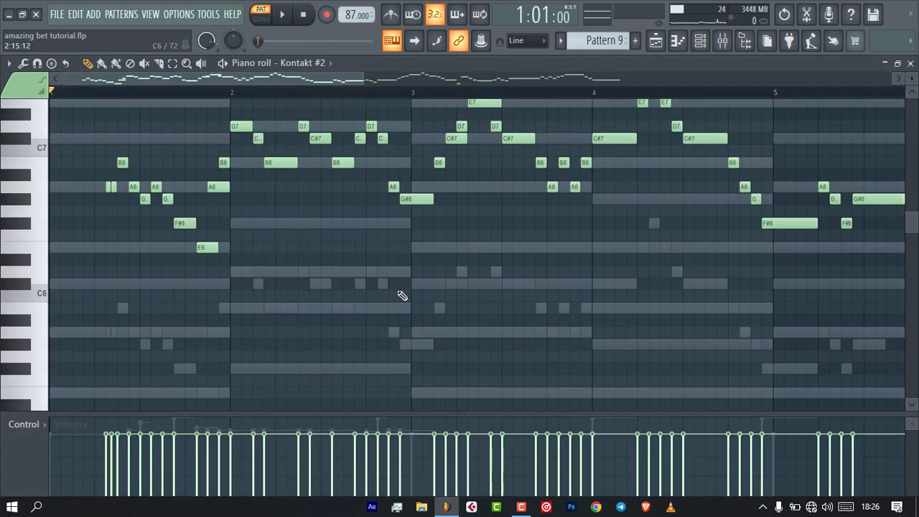
scroll(433, 230, "up", 1)
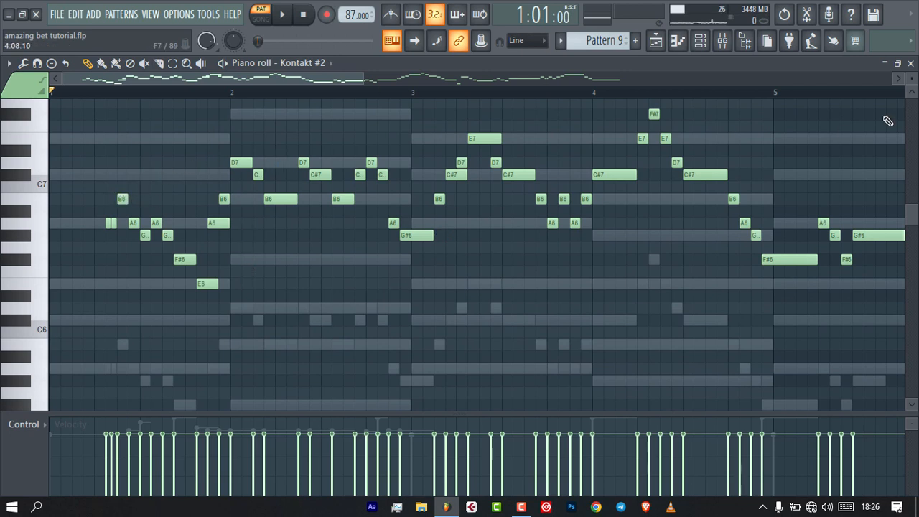
left_click(909, 64)
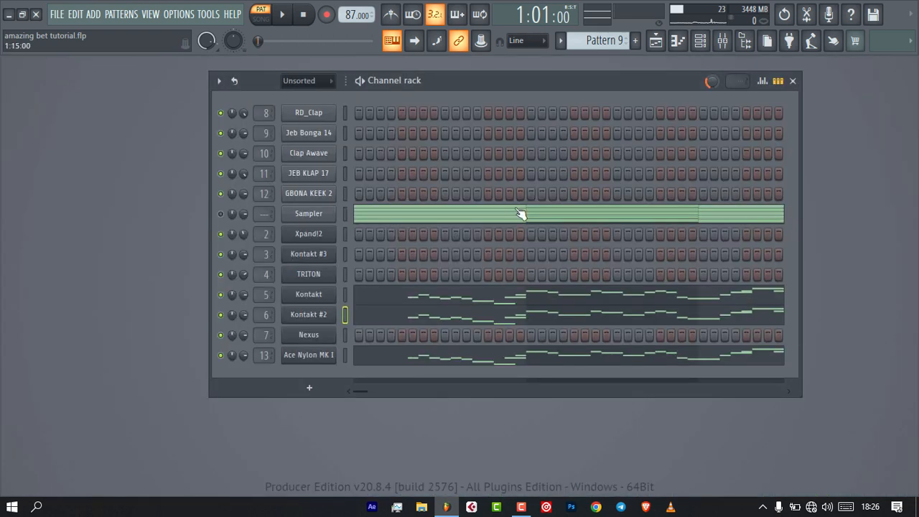
Open the Ace Nylon MK I notes of Pattern 9 and follow the melody in playback through bar 9.
left_click(444, 362)
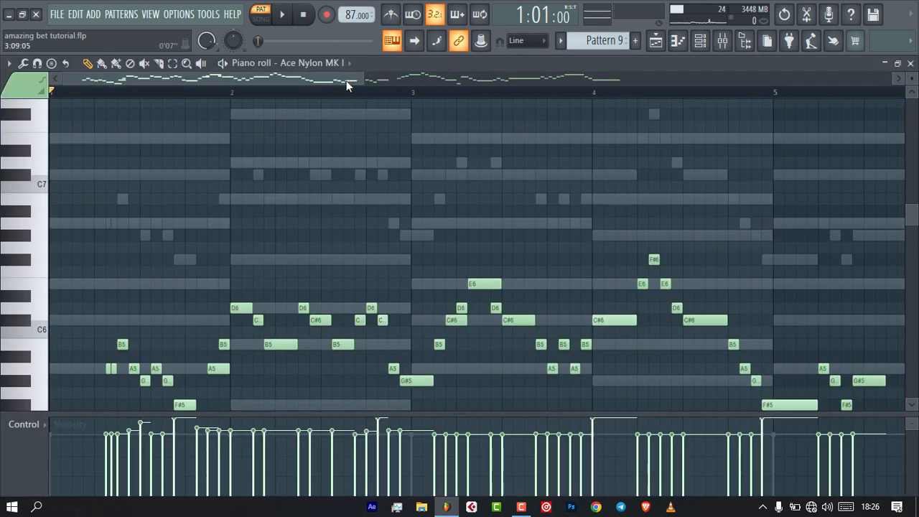
left_click_drag(363, 81, 458, 132)
key("space")
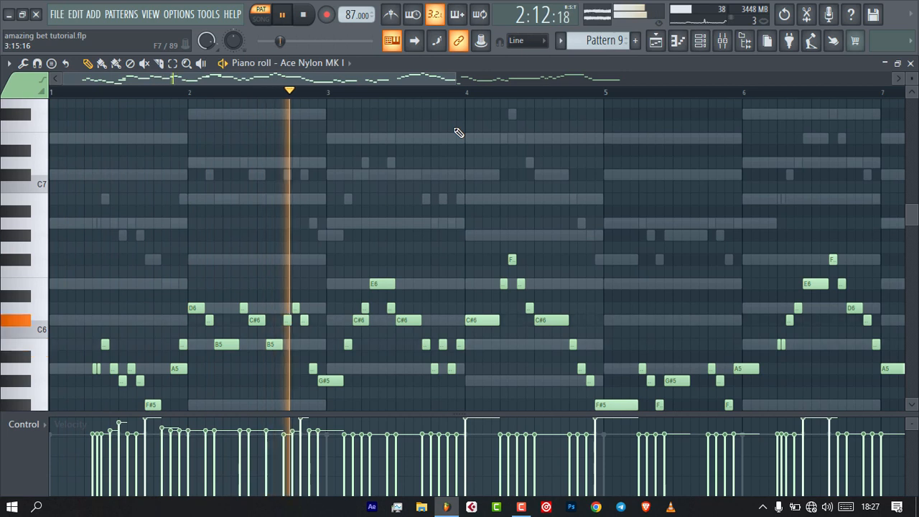
scroll(550, 266, "down", 1)
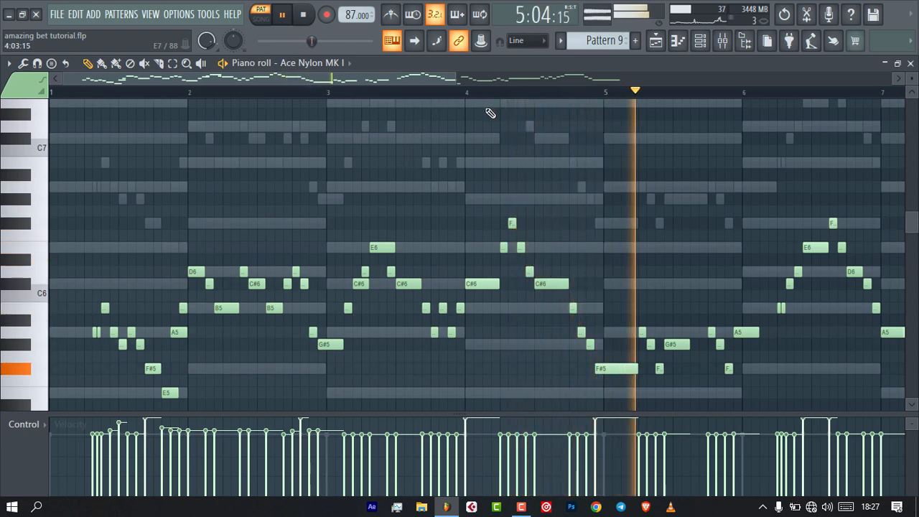
left_click_drag(445, 78, 690, 75)
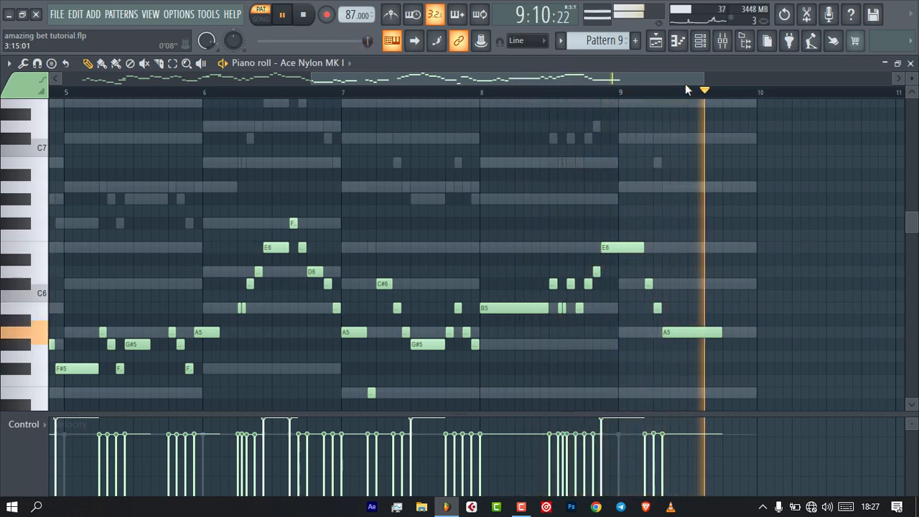
Save the project and close the Ace Nylon MK I piano roll.
key("ctrl+s")
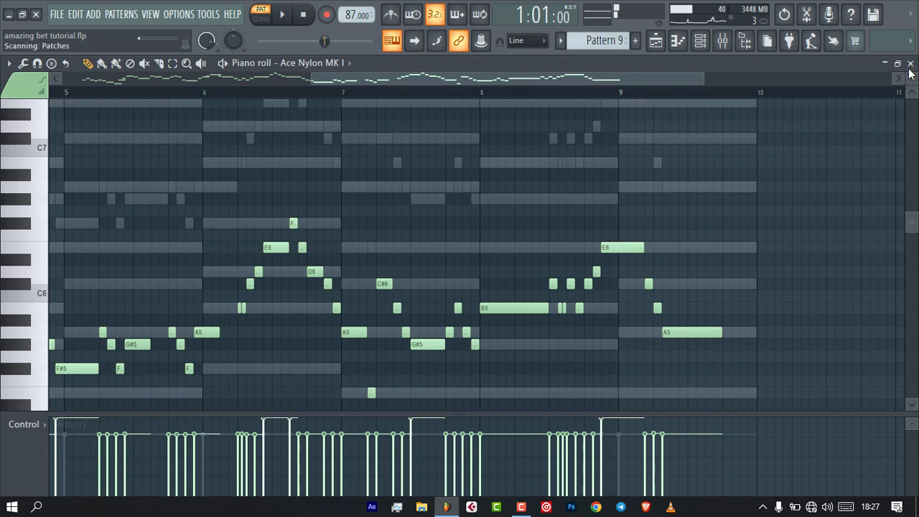
left_click(909, 64)
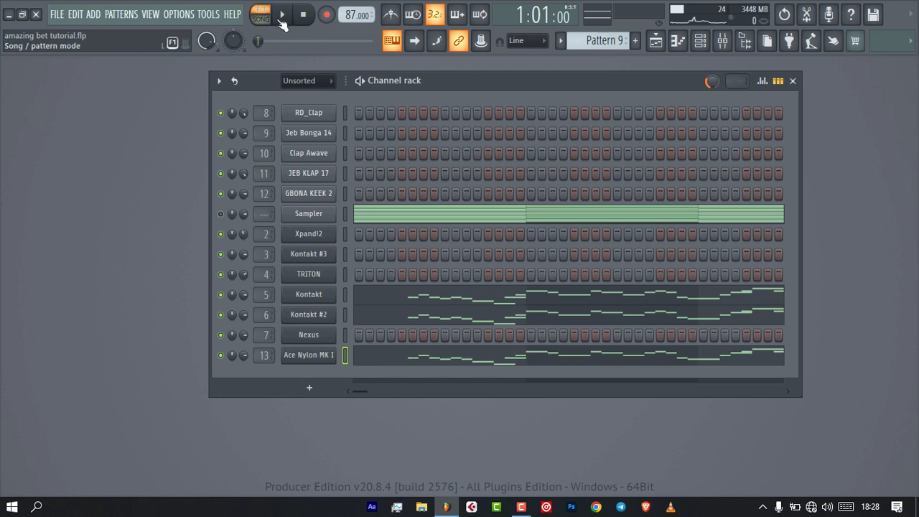
Open the playlist, listen to the opening of the arrangement in song mode and stop playback.
left_click(677, 41)
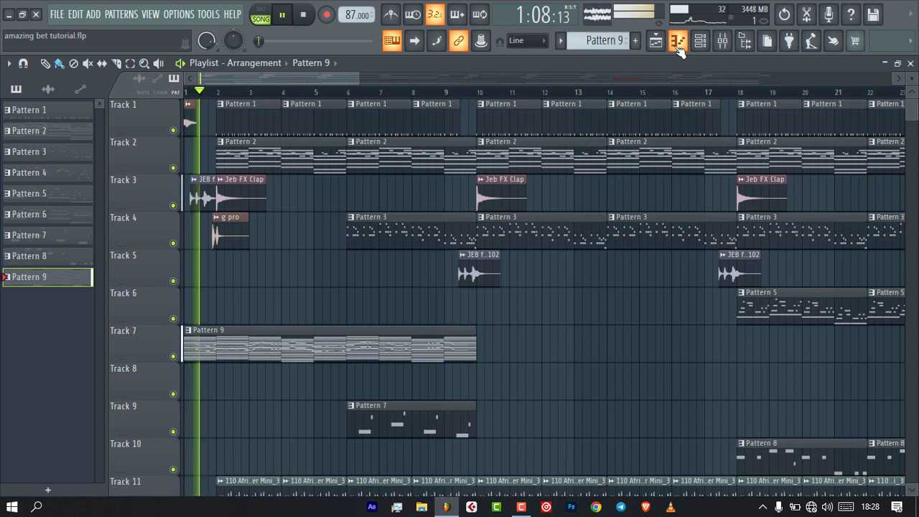
key("space")
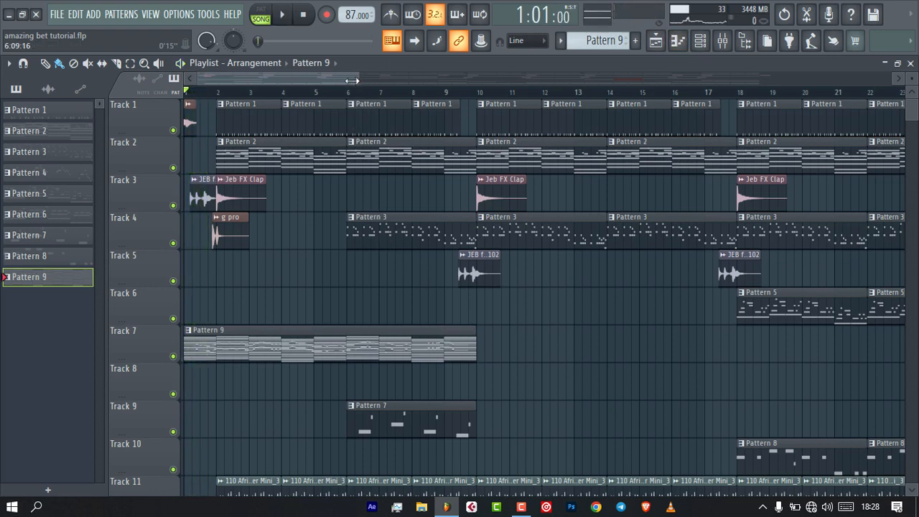
Open the Jeb FX guitar glide audio clip from Track 1, audition its sample and close its settings.
left_click_drag(352, 80, 266, 80)
left_click(199, 113)
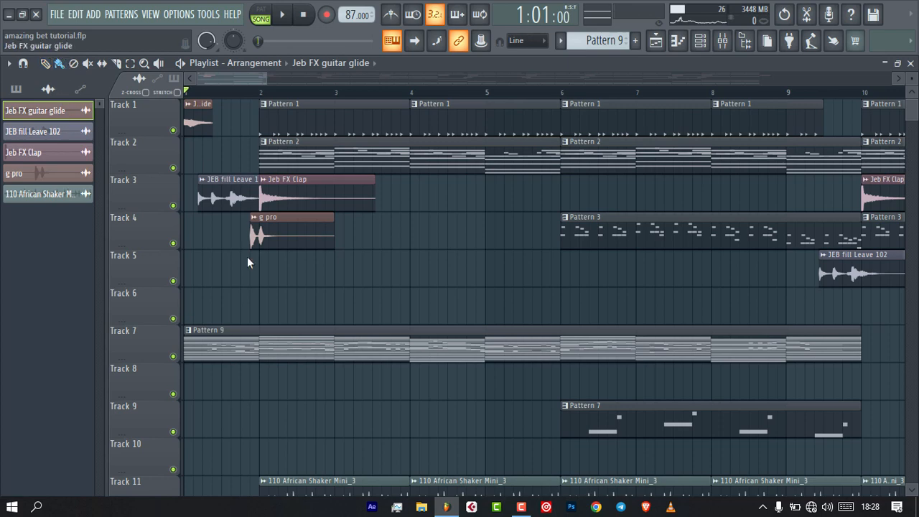
left_click(165, 410)
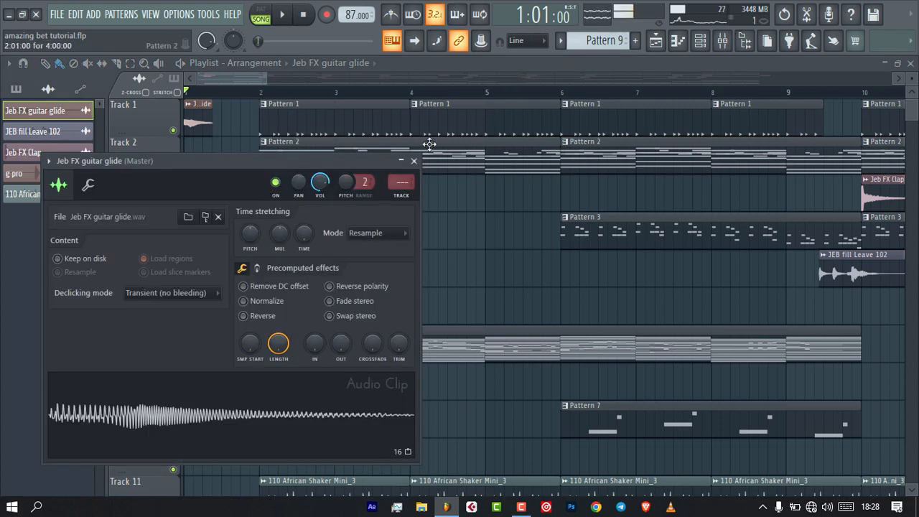
left_click(414, 161)
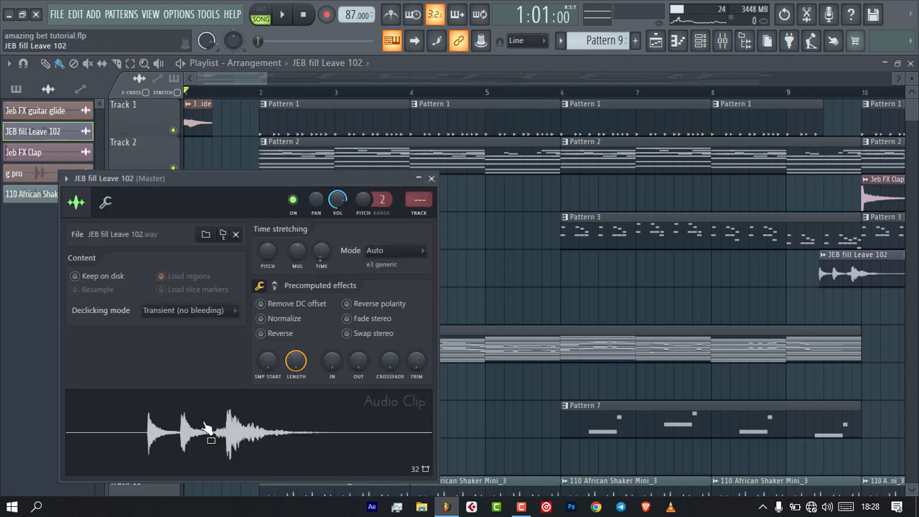
Examine the JEB fill Leave 102 and Jeb FX Clap audio clips, then open the 110 African Shaker Mini_3 clip.
left_click(431, 178)
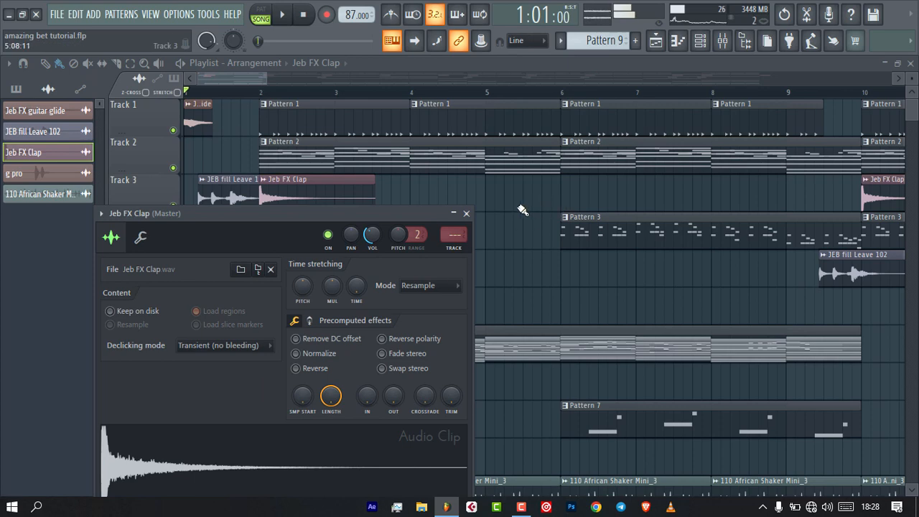
left_click(466, 214)
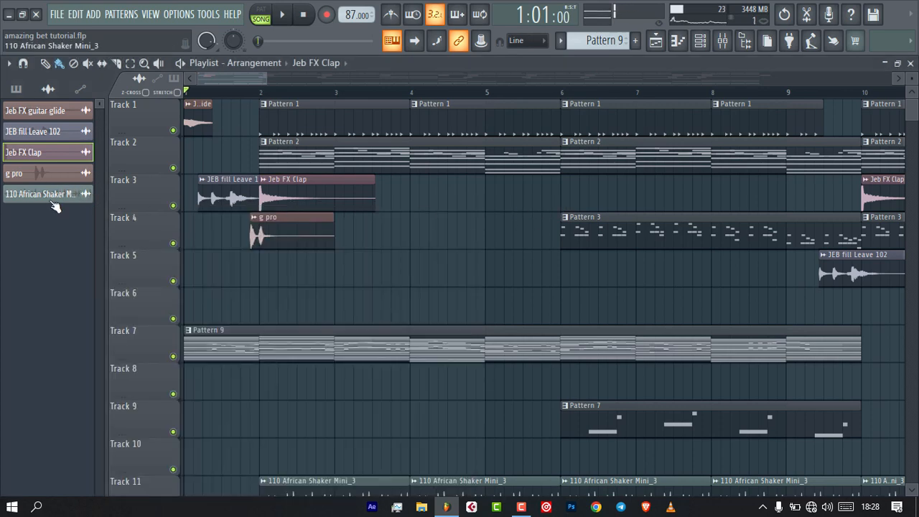
left_click(52, 195)
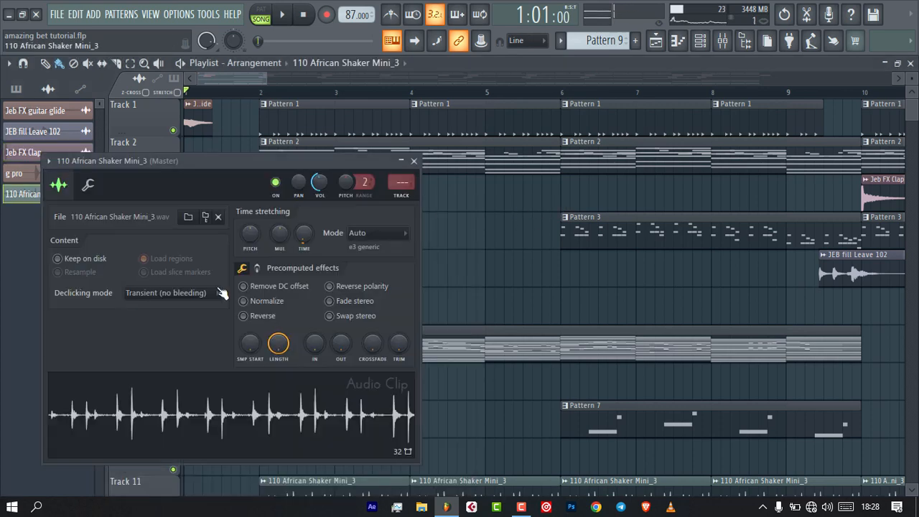
Close the 110 African Shaker Mini_3 settings, look over the lower playlist tracks, and examine the g pro audio clip.
left_click(414, 161)
scroll(345, 335, "down", 4)
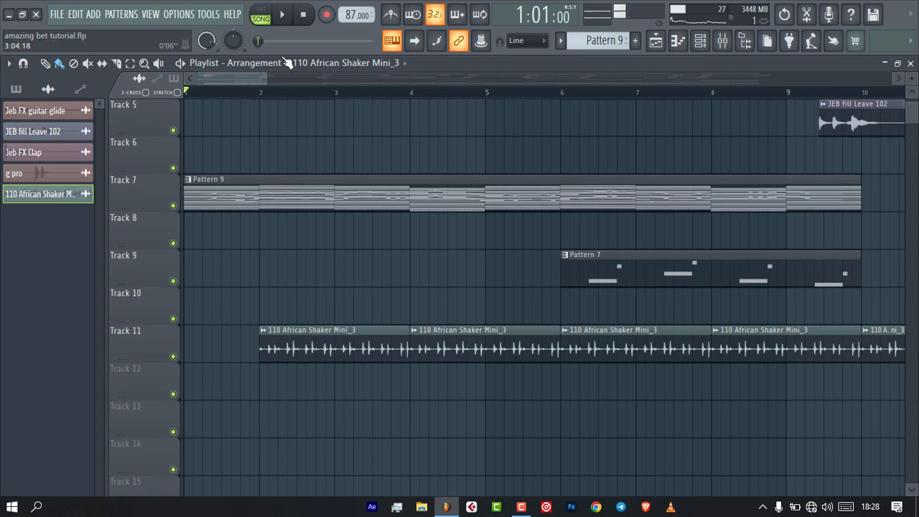
scroll(105, 127, "up", 2)
left_click(22, 181)
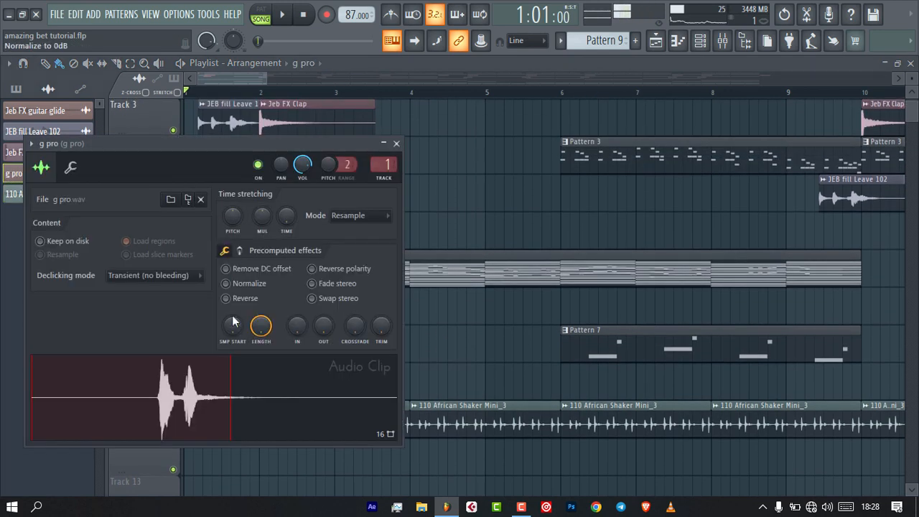
left_click(398, 144)
scroll(471, 106, "up", 2)
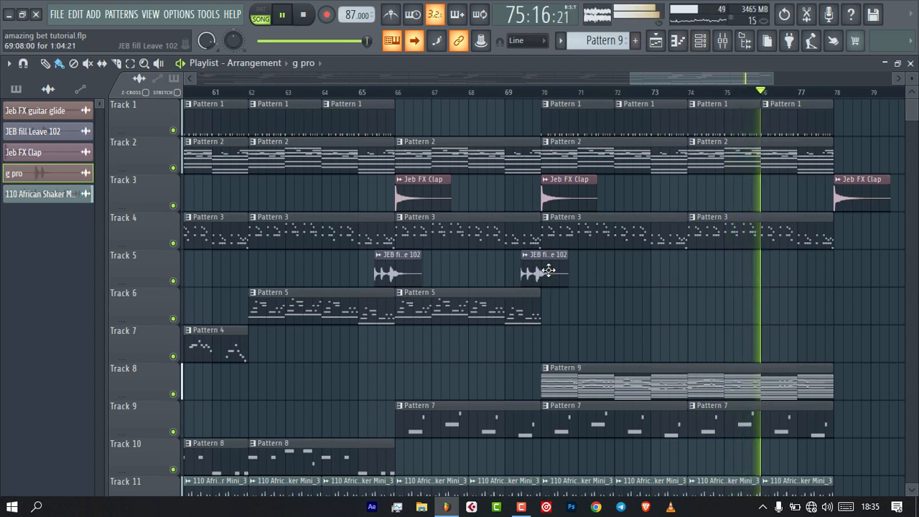
Shift the JEB fill Leave 102 clip near bar 70 on Track 5 slightly and back again, ending with playback stopped.
mouse_move(549, 273)
left_mouse_down()
mouse_move(836, 266)
mouse_move(555, 274)
left_mouse_up()
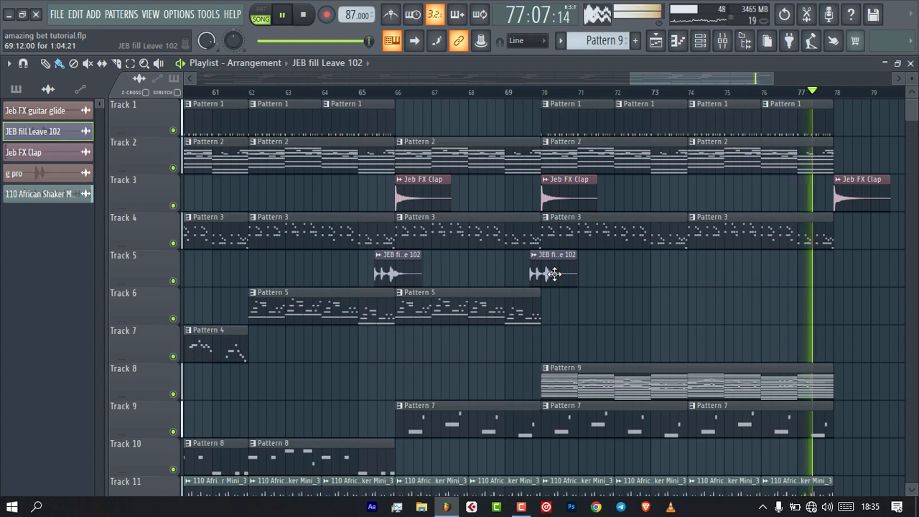
left_click_drag(555, 274, 547, 274)
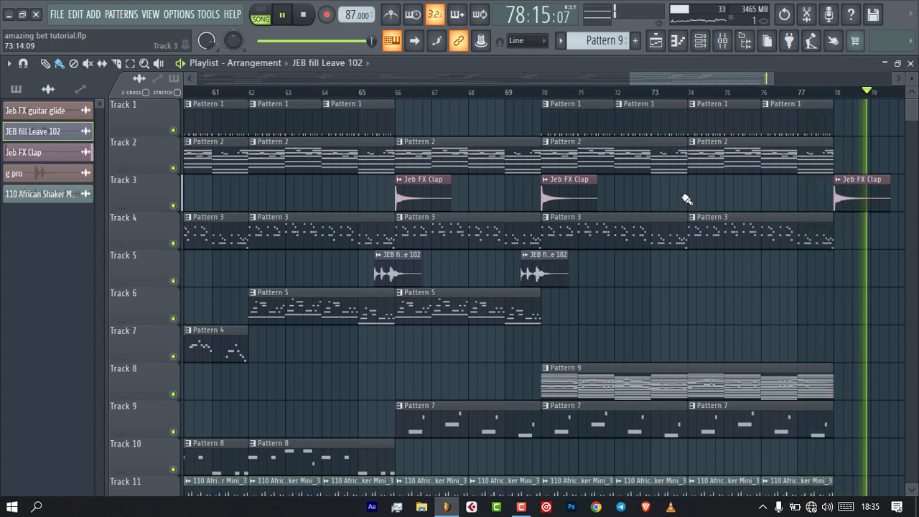
key("space")
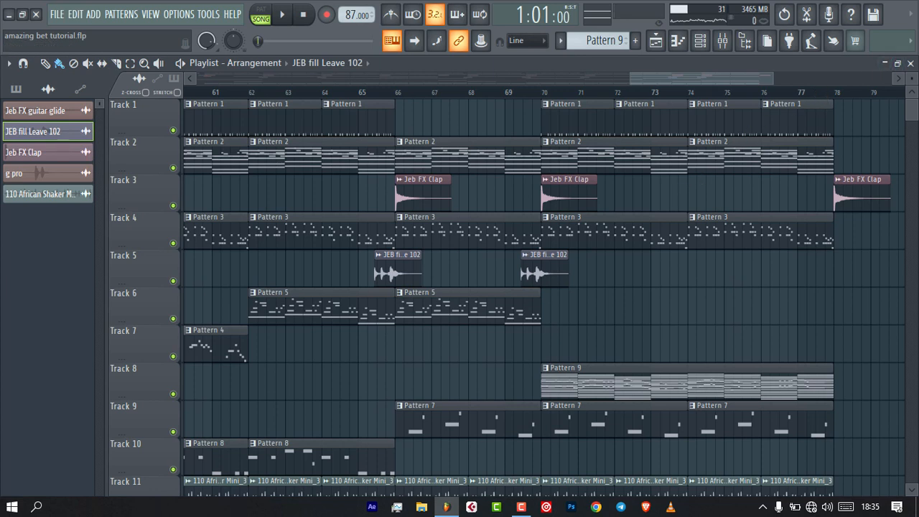